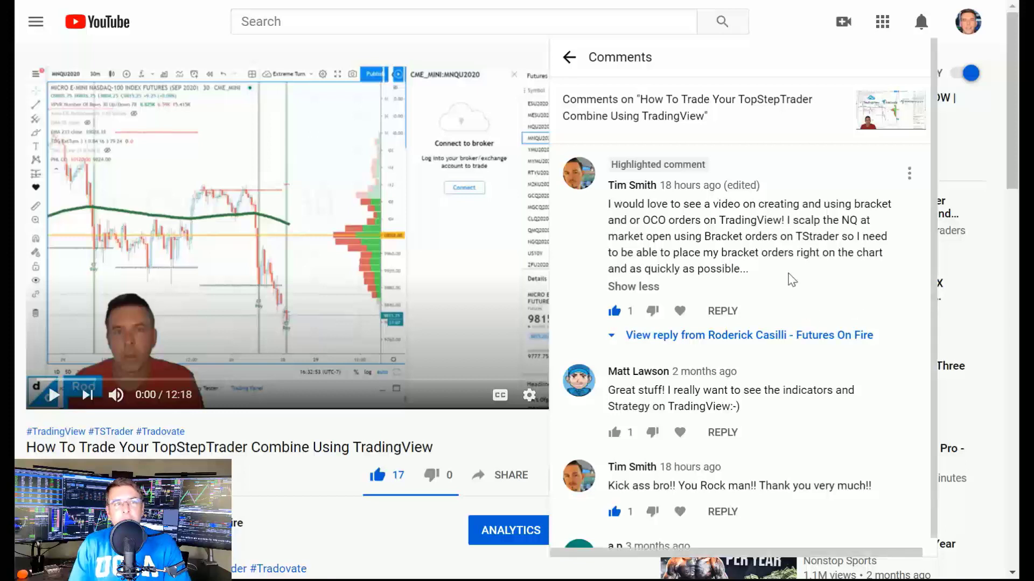
left_click_drag(313, 272, 546, 258)
left_click_drag(468, 203, 480, 342)
mouse_move(592, 175)
left_mouse_down()
mouse_move(819, 317)
mouse_move(595, 174)
left_mouse_up()
left_click_drag(684, 175, 593, 175)
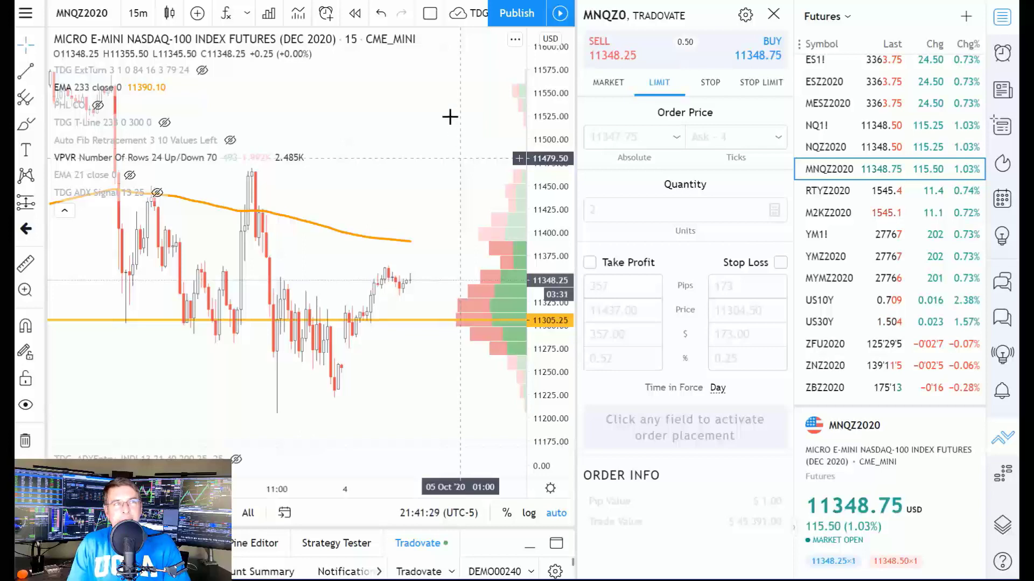
Step: Switch to the TradingView chart and close the MNQZ2020 order panel
key("alt+Tab")
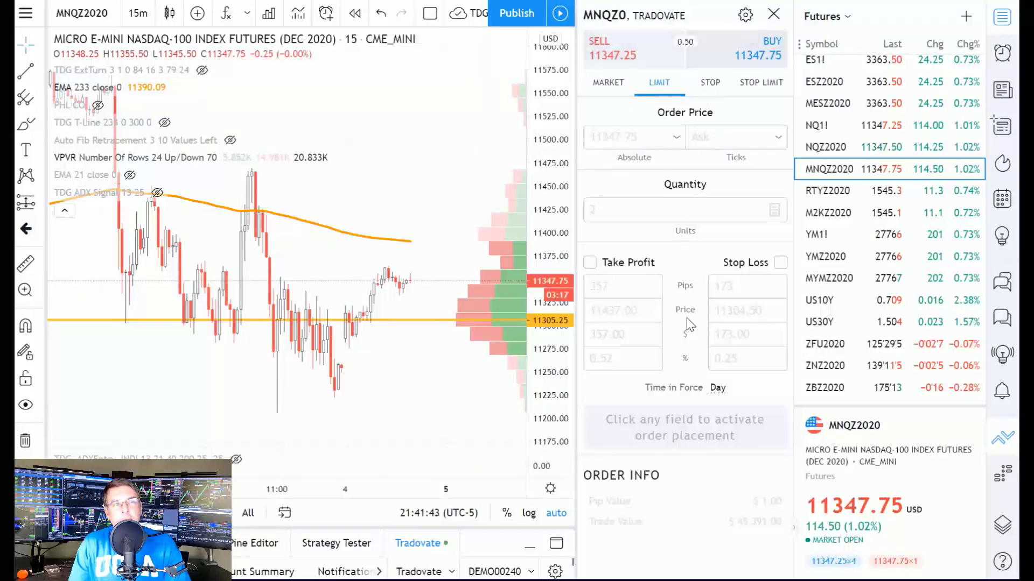
left_click(773, 16)
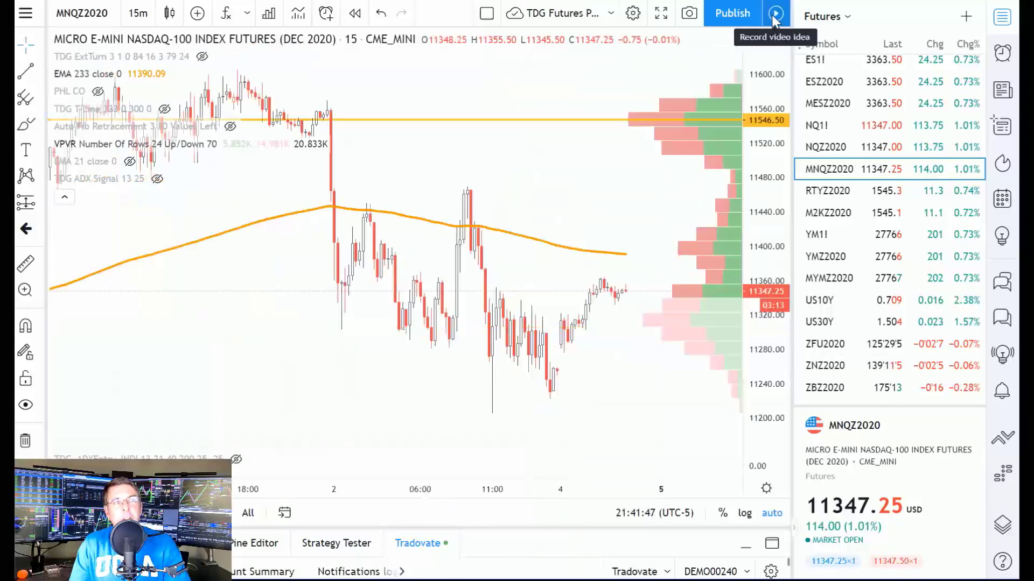
Step: Open a limit buy ticket for 2 MNQZ2020 at 11265.25 from the chart and dismiss it without placing the order
right_click(581, 366)
mouse_move(635, 307)
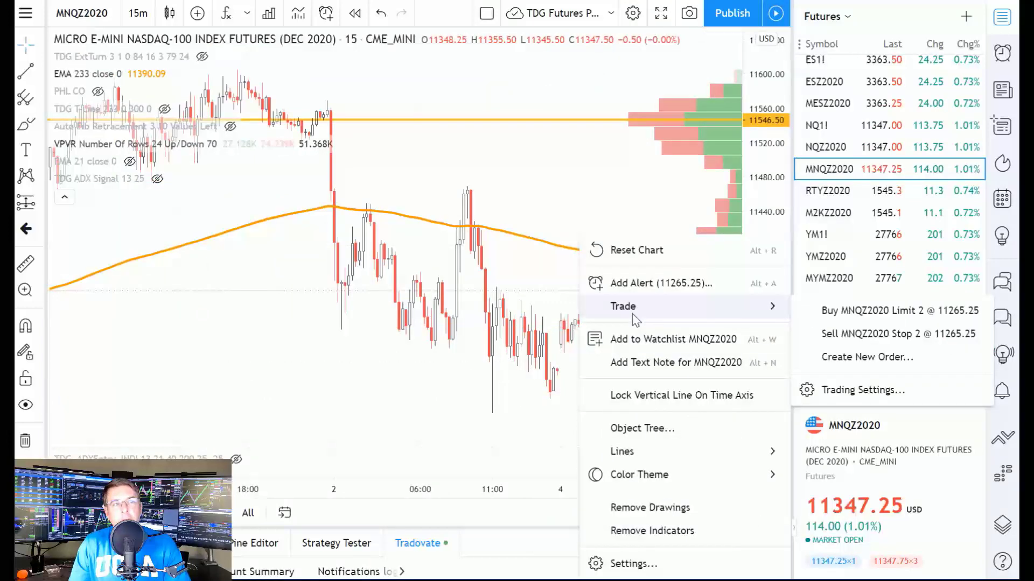
left_click(833, 312)
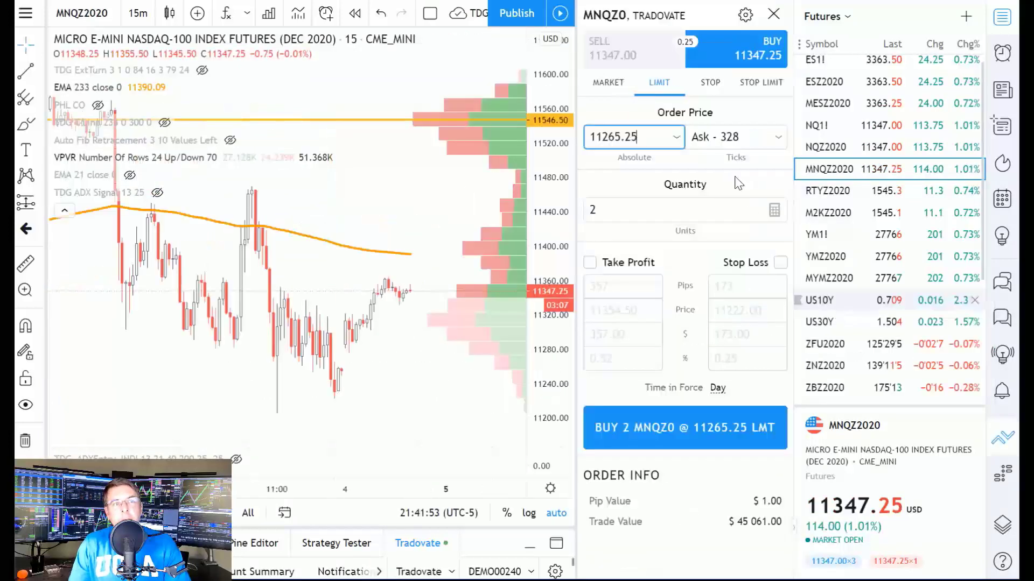
left_click(773, 14)
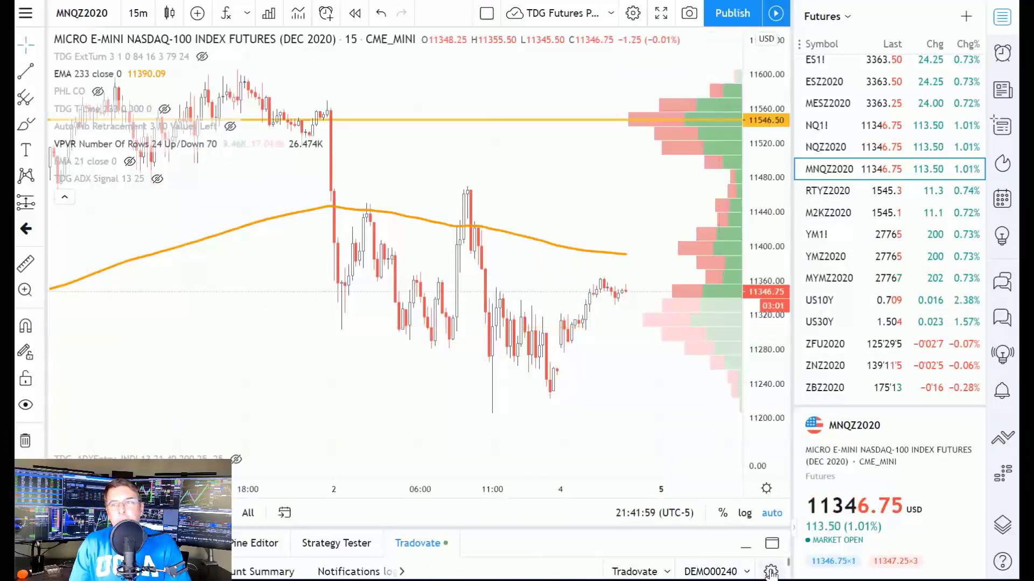
Step: Show the DOM price ladder for MNQZ2020 beside the chart and close it again
left_click(771, 571)
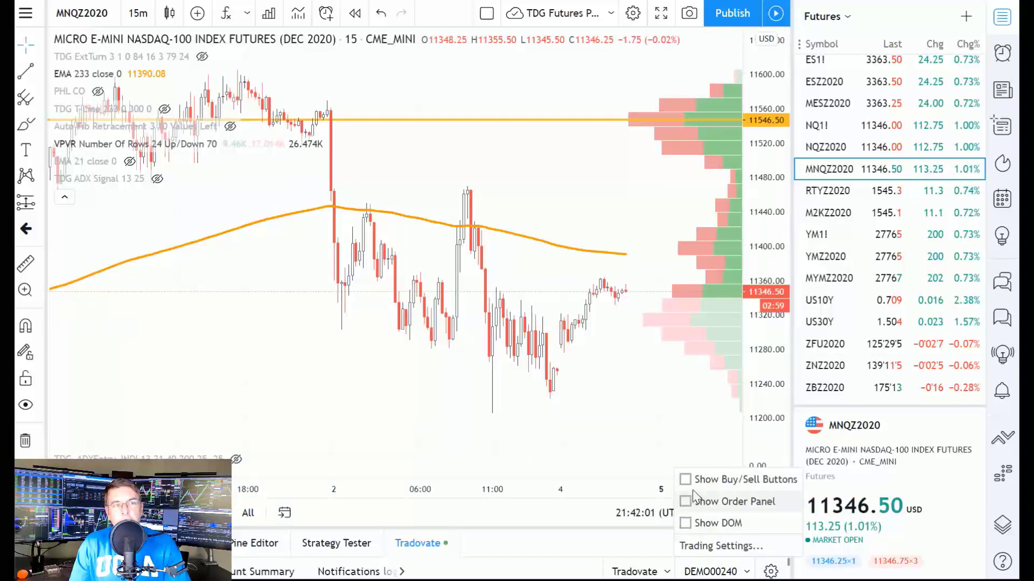
left_click(686, 523)
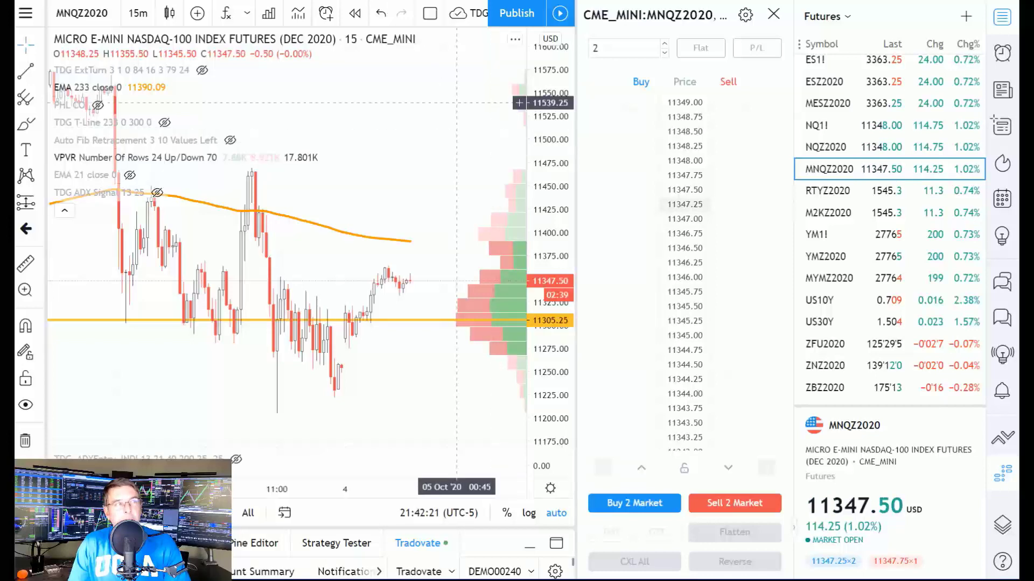
key("alt+Tab")
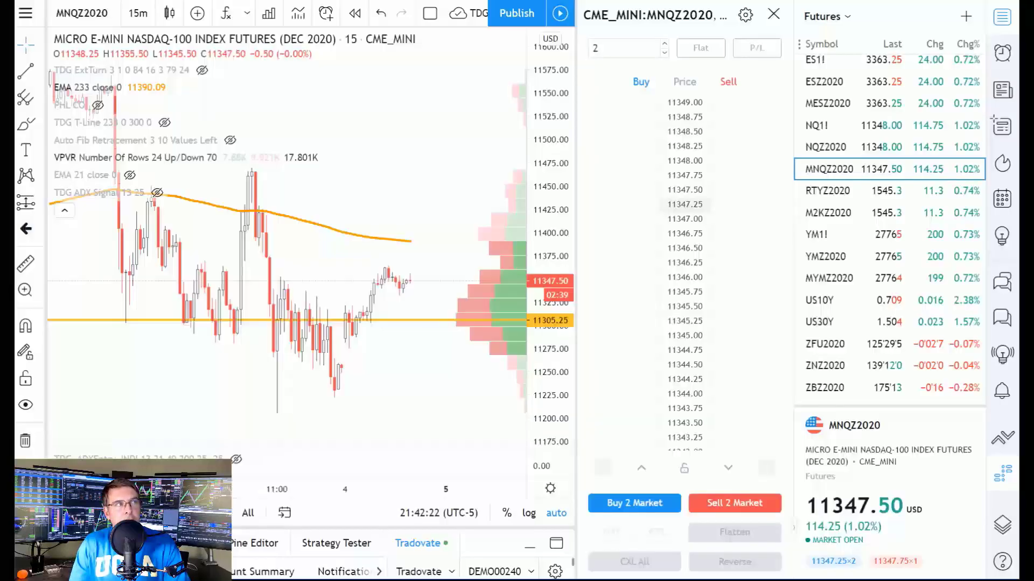
key("alt+Tab")
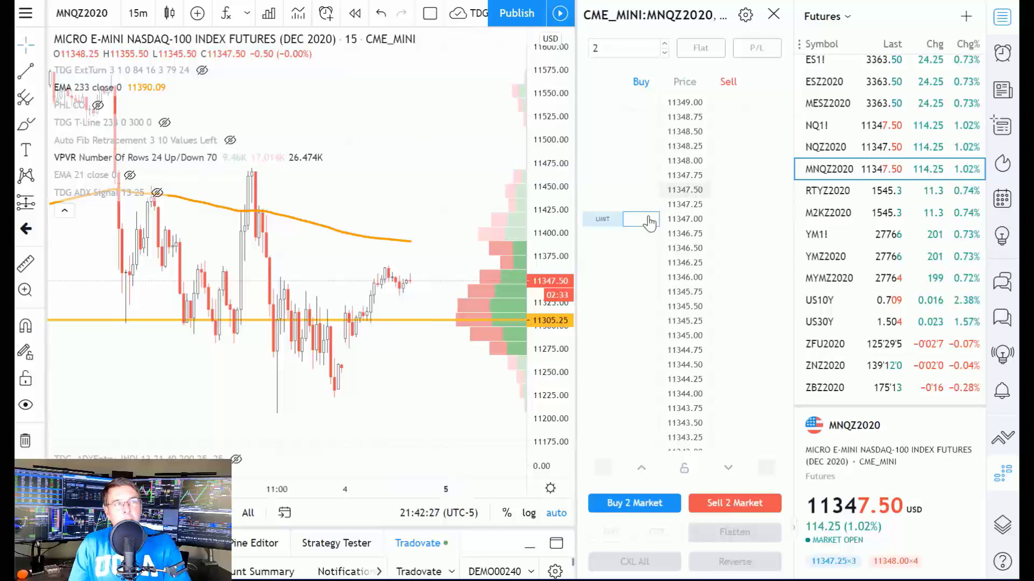
left_click(775, 11)
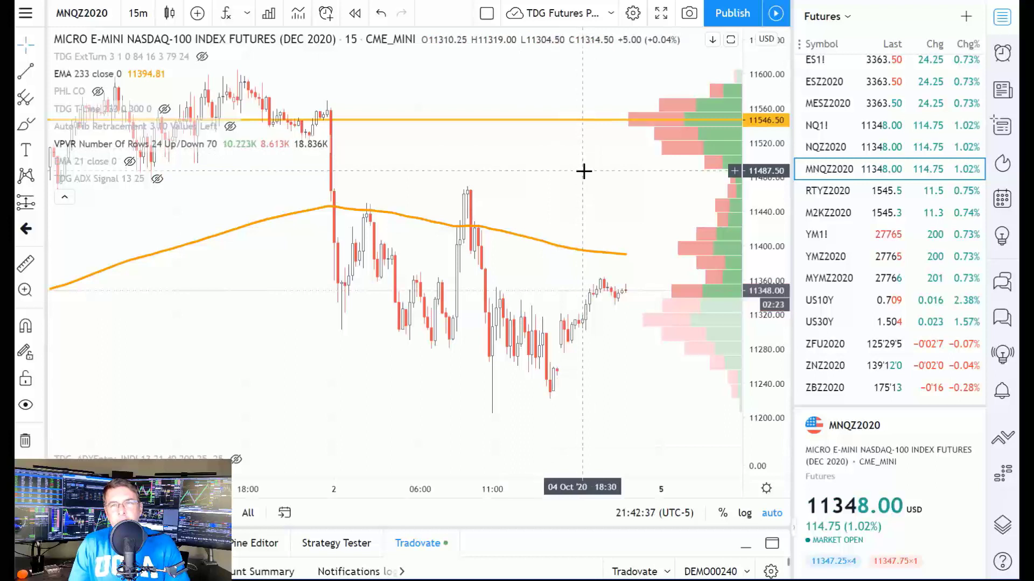
Step: Display the order panel through the trading display options and close it again
left_click(769, 570)
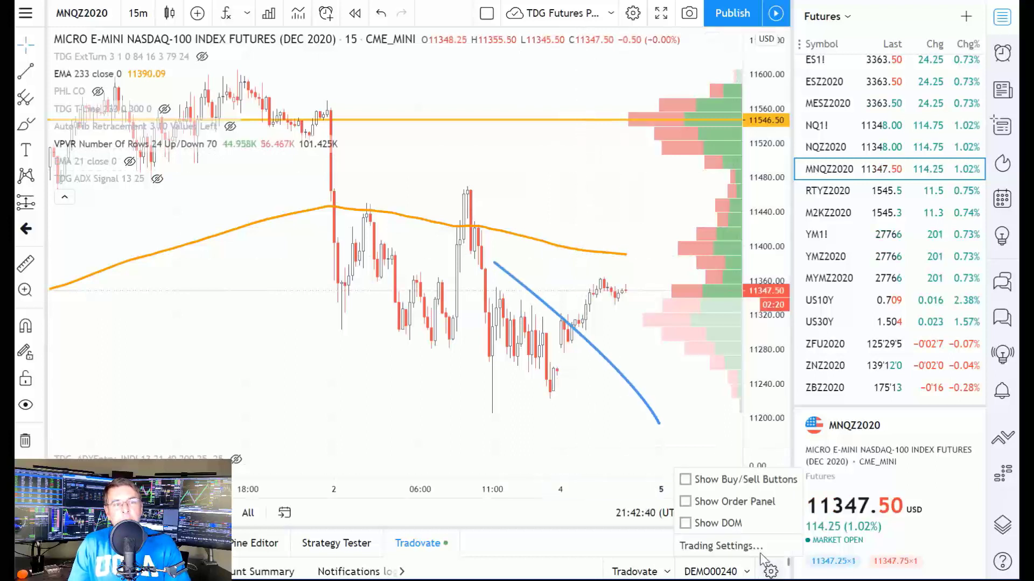
left_click(690, 503)
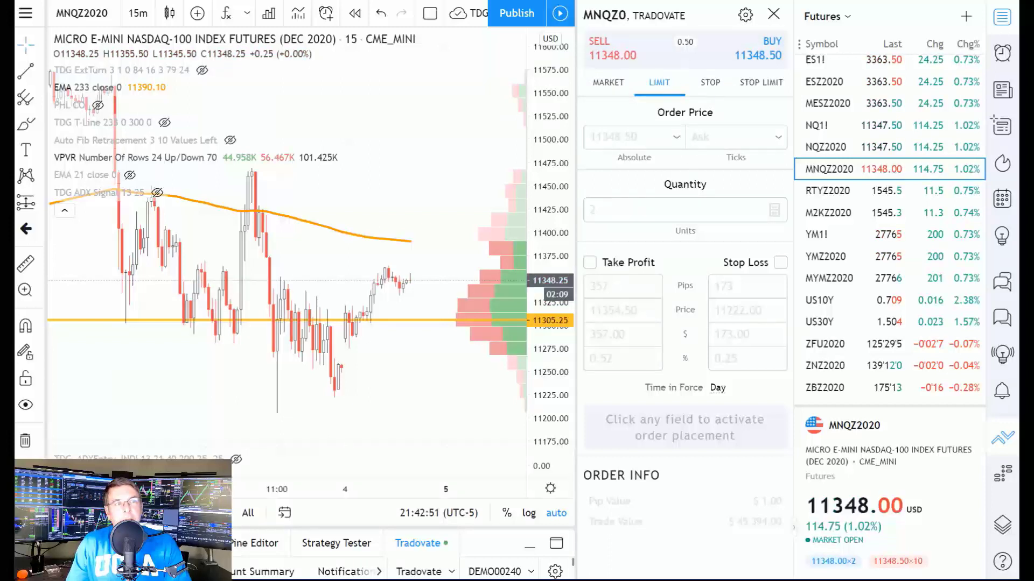
left_click(772, 16)
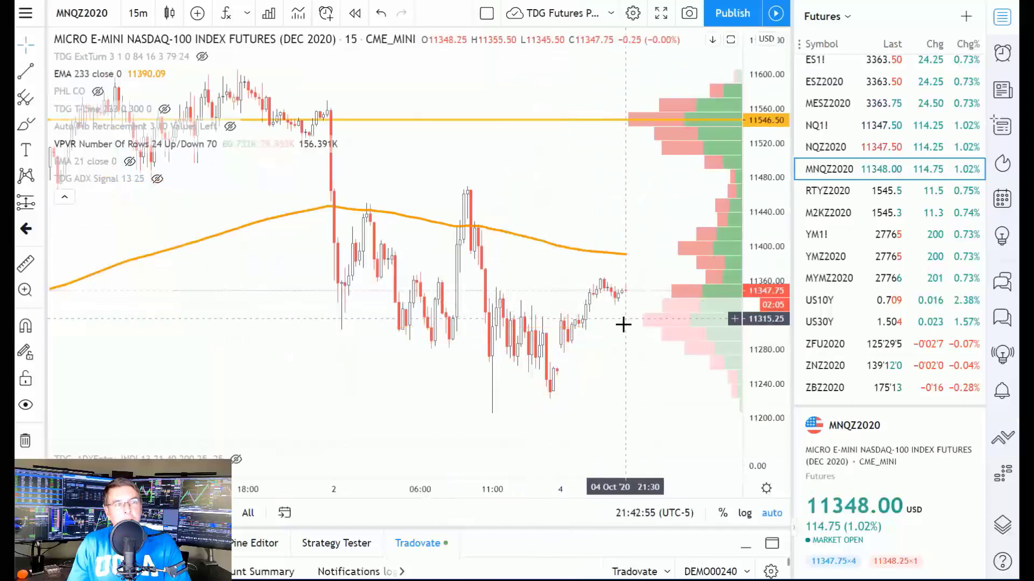
Step: Switch the chart to NQZ2020 from the Futures watchlist
right_click(593, 356)
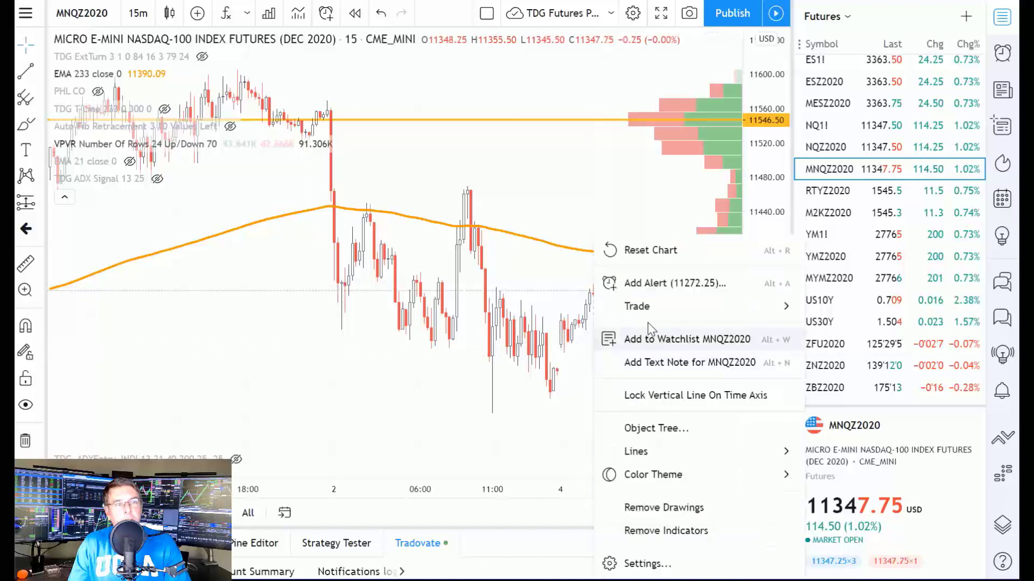
mouse_move(650, 312)
left_click(842, 308)
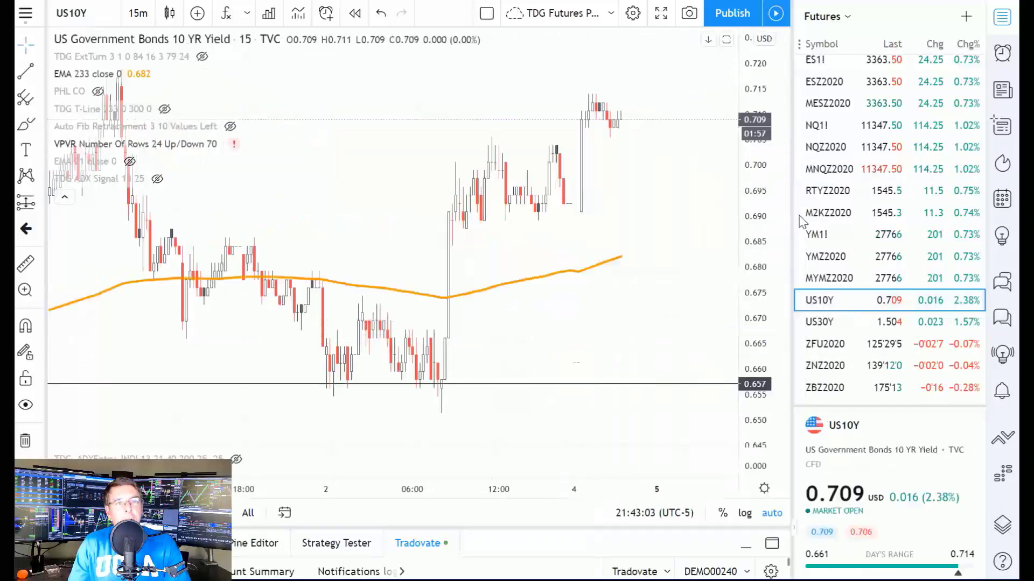
left_click(818, 149)
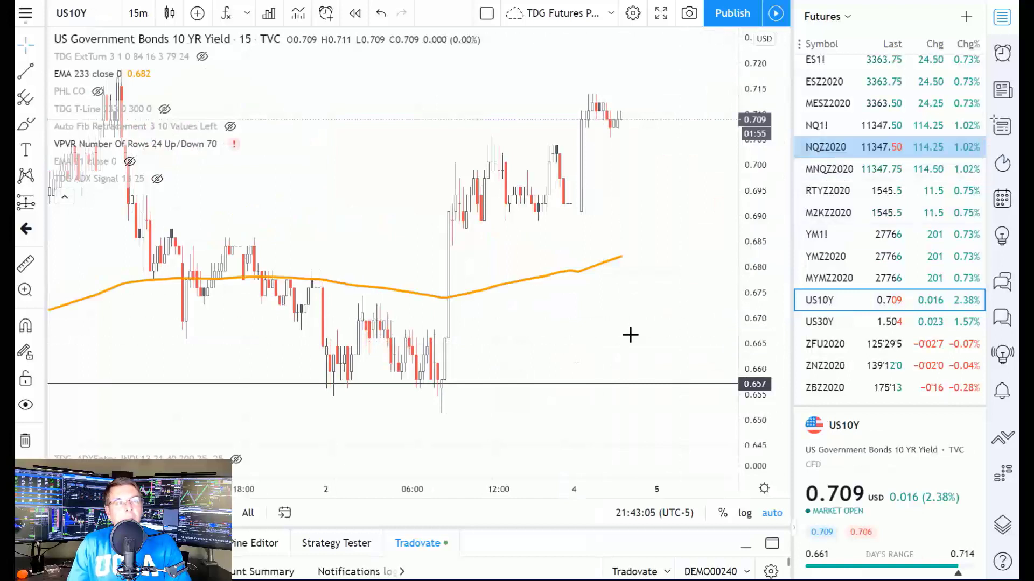
left_click(816, 153)
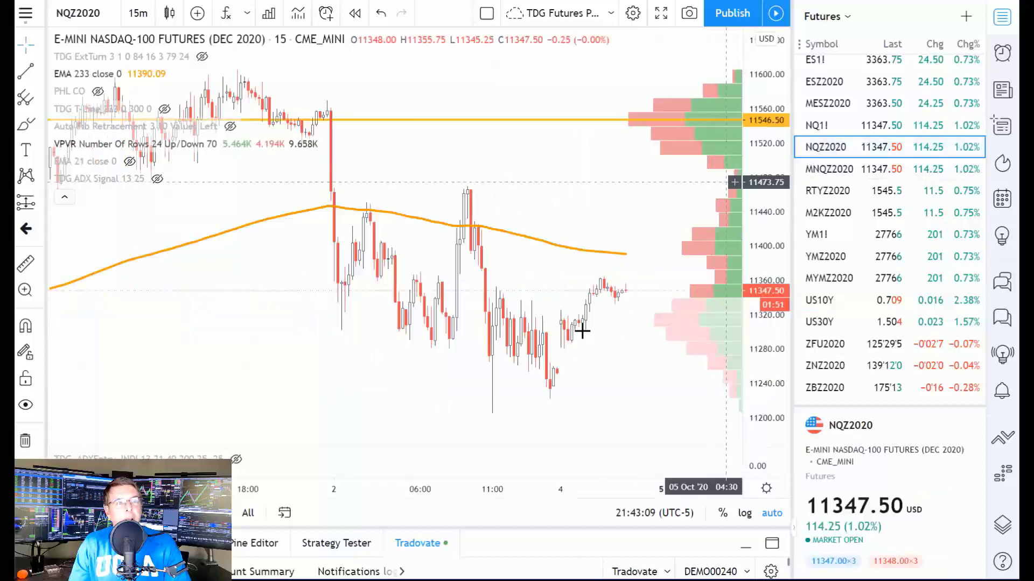
Step: Prepare a limit buy order for 2 NQZ2020 at 11233.50 from the chart, with Take Profit and Stop Loss enabled
right_click(516, 393)
mouse_move(595, 312)
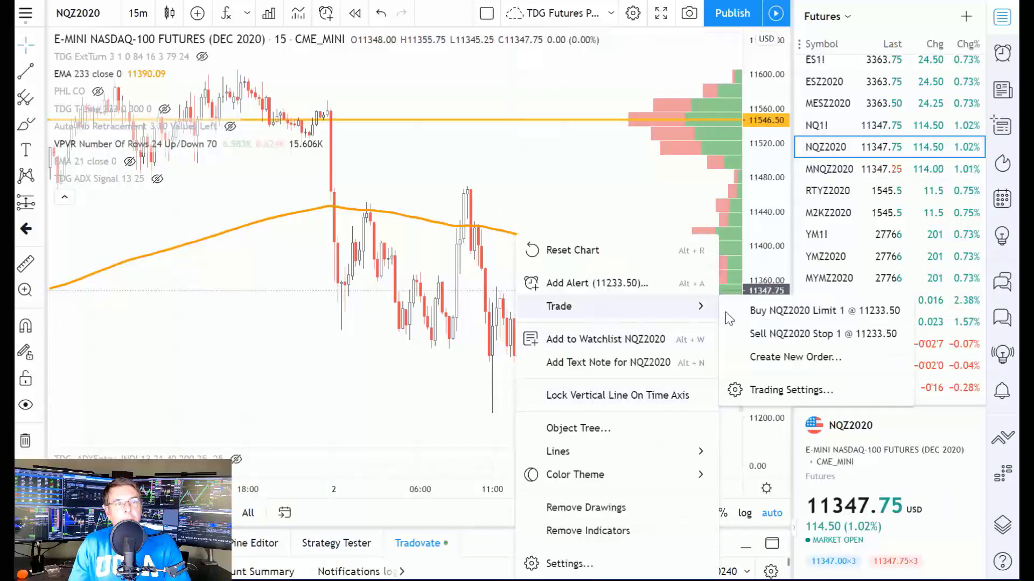
left_click(824, 310)
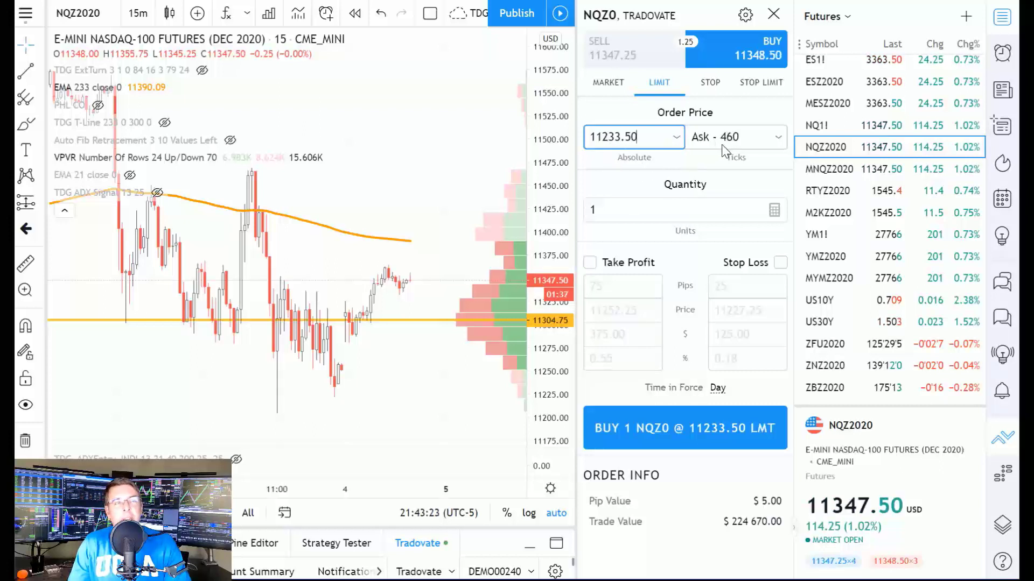
left_click(640, 215)
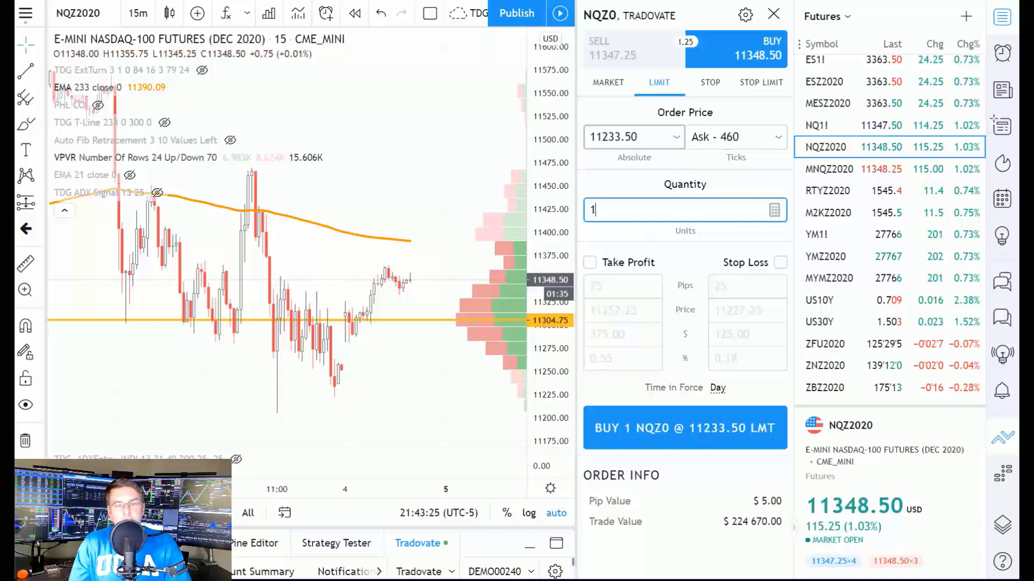
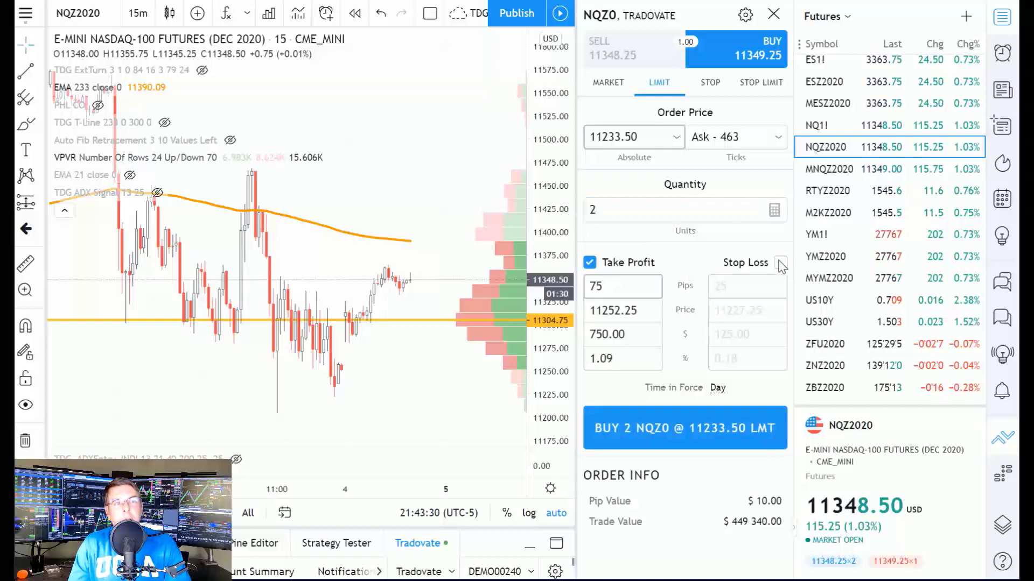
left_click(781, 264)
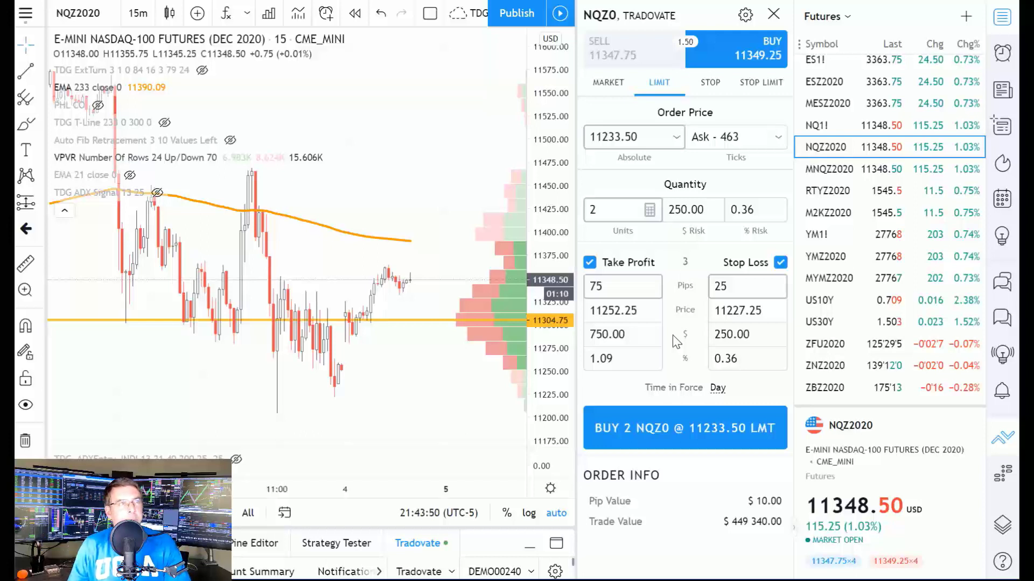
Step: Review the bracket-order request in the YouTube comments and return to the TradingView order ticket
key("alt+Tab")
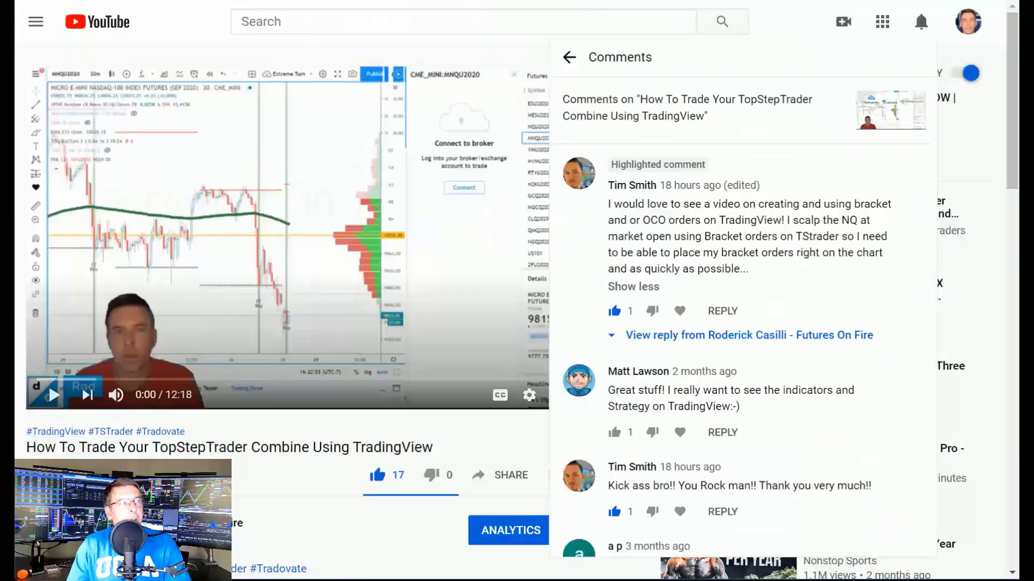
key("alt+Tab")
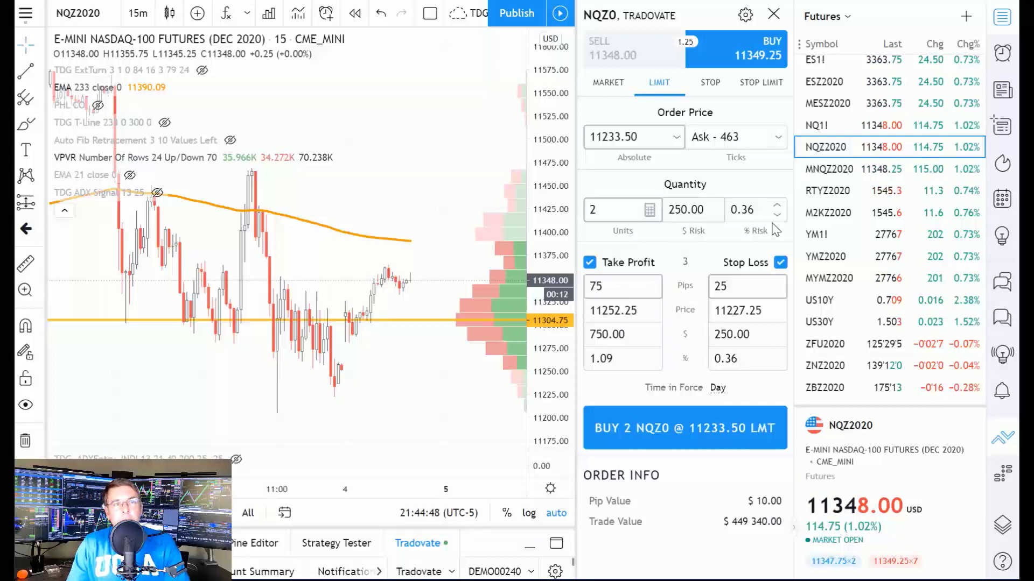
Step: Compare the default order tickets of MNQZ2020, NQZ2020, MESZ2020 and ESZ2020, returning to NQZ2020
left_click(817, 171)
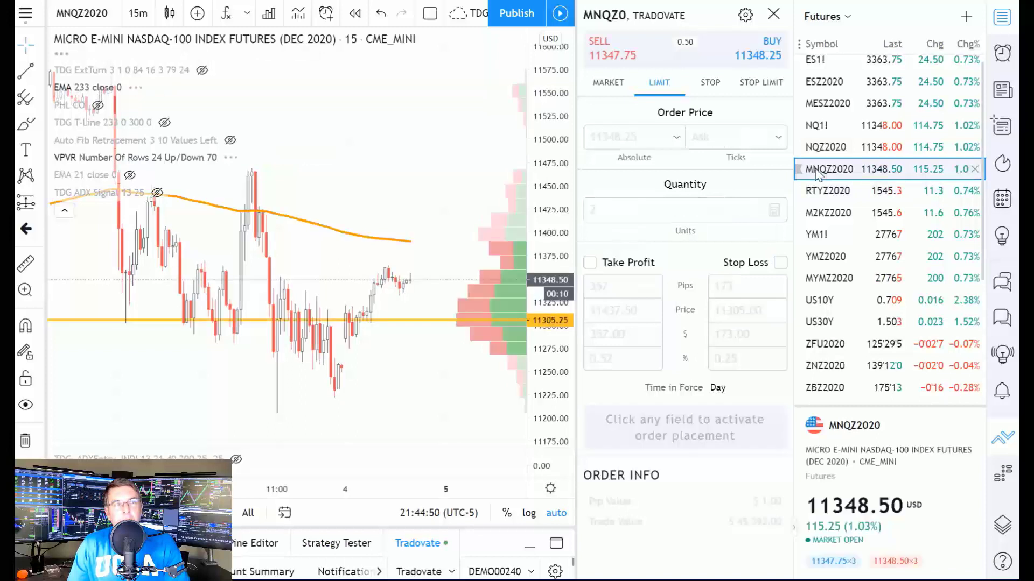
left_click(816, 151)
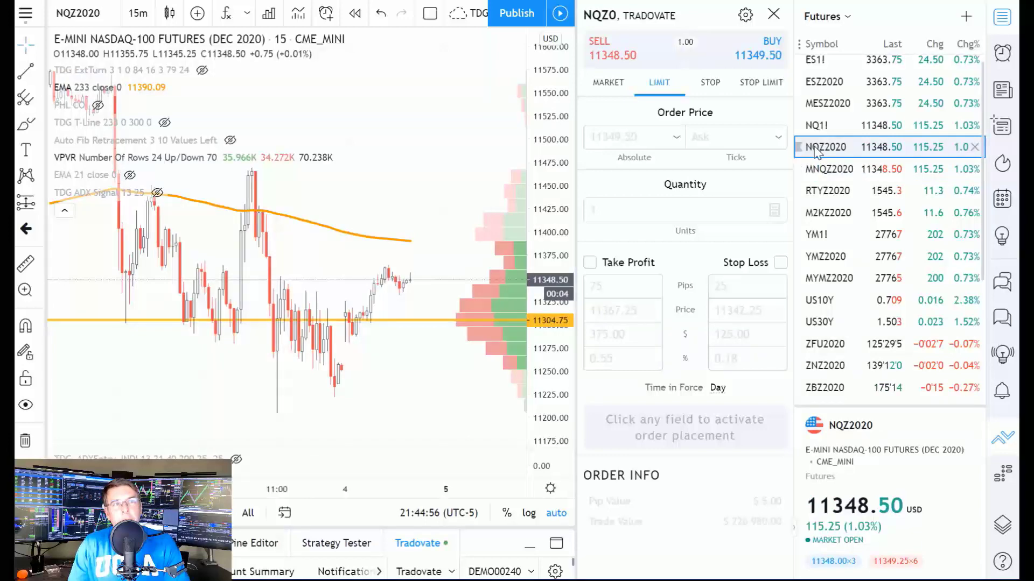
left_click(828, 106)
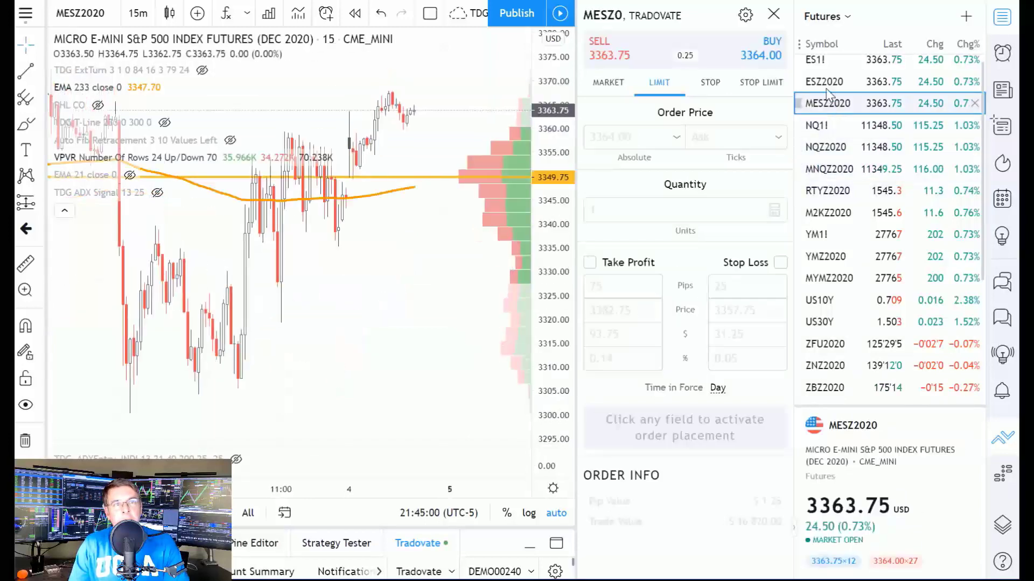
left_click(824, 84)
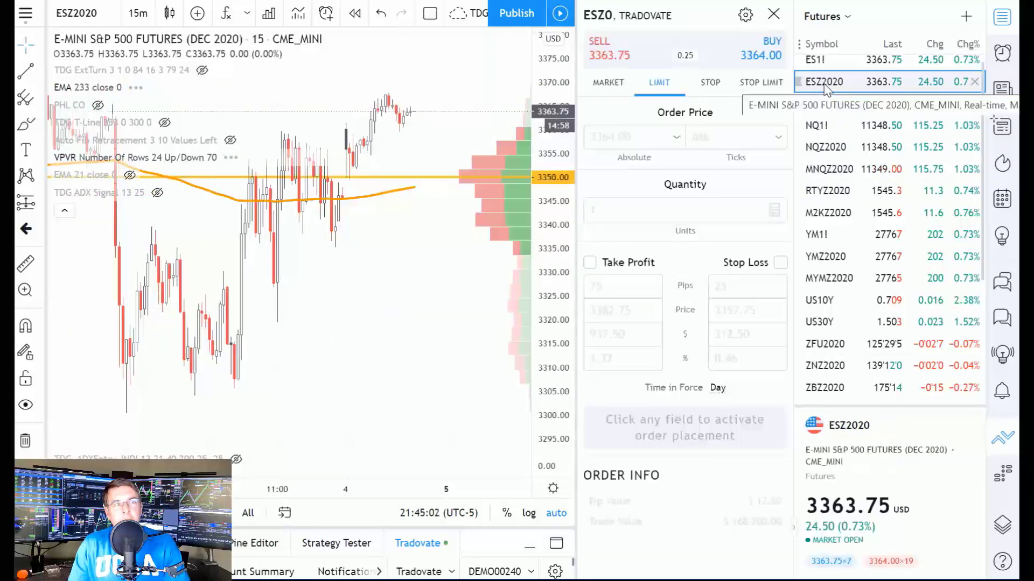
left_click(822, 153)
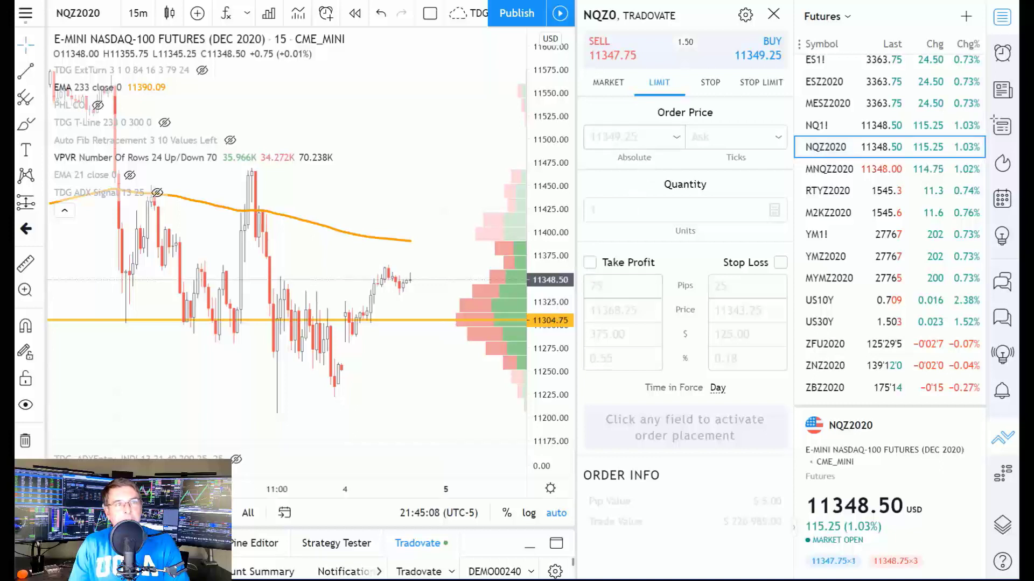
Step: Set the NQZ2020 limit buy order's price to 11340.00 and its quantity to 2 units
left_click(674, 138)
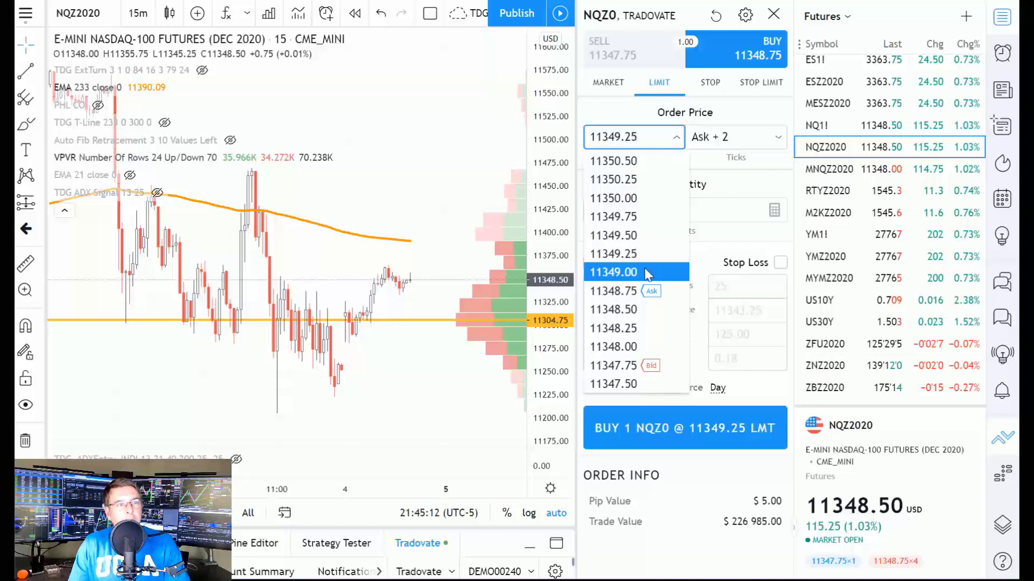
scroll(643, 286, "down", 2)
scroll(644, 286, "down", 10)
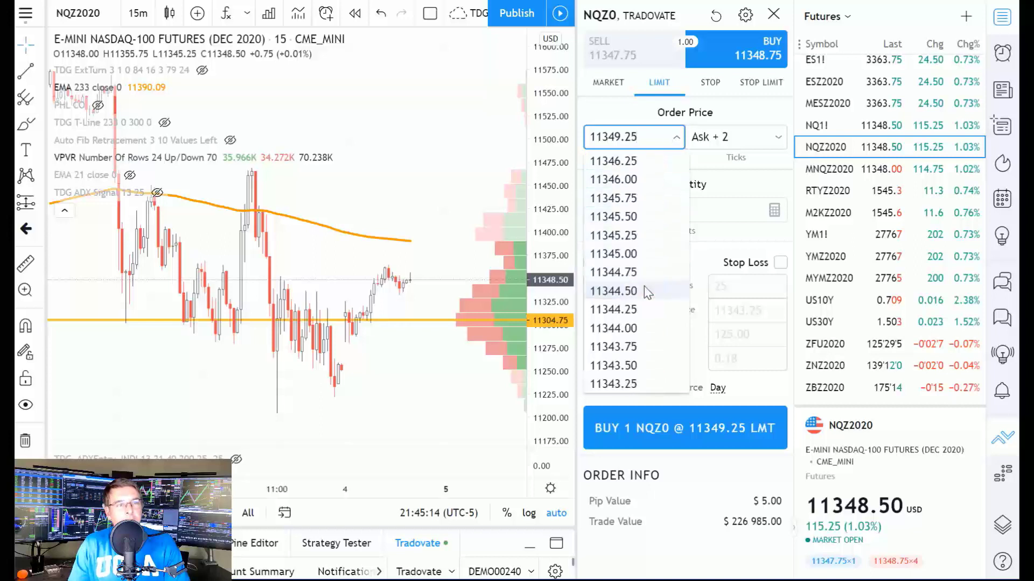
scroll(644, 286, "down", 4)
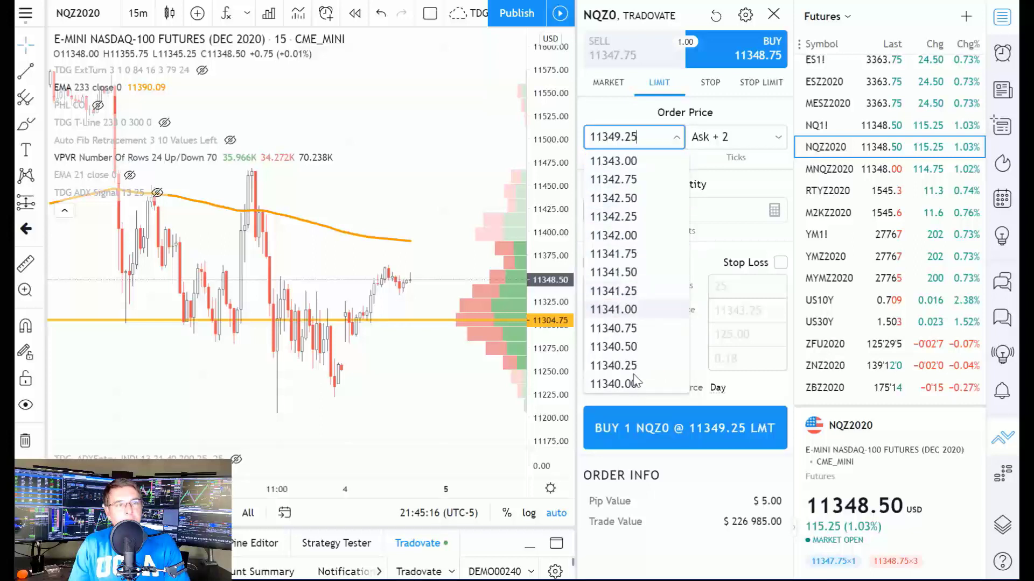
left_click(619, 384)
left_click(657, 210)
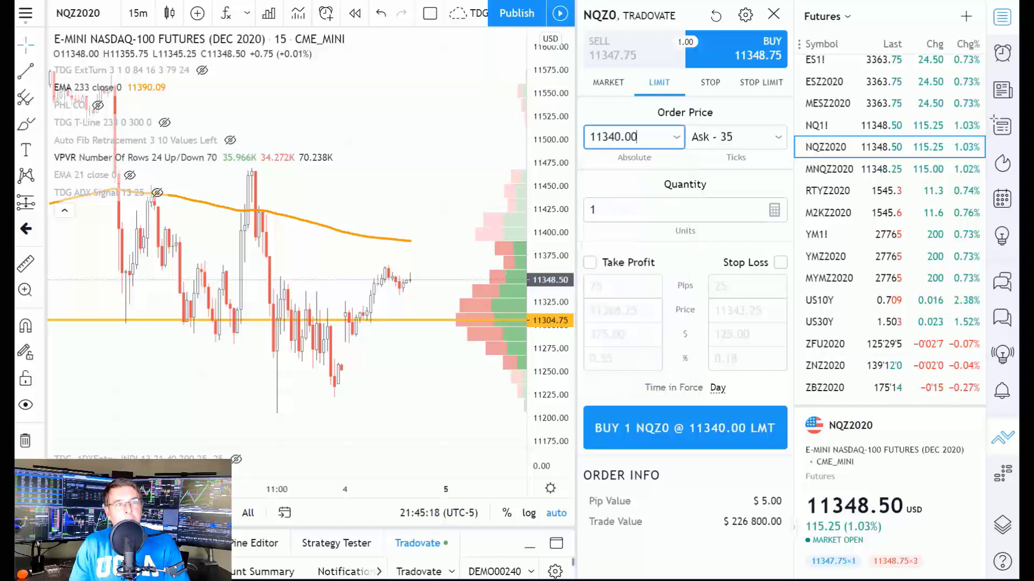
key("BackSpace")
type("2")
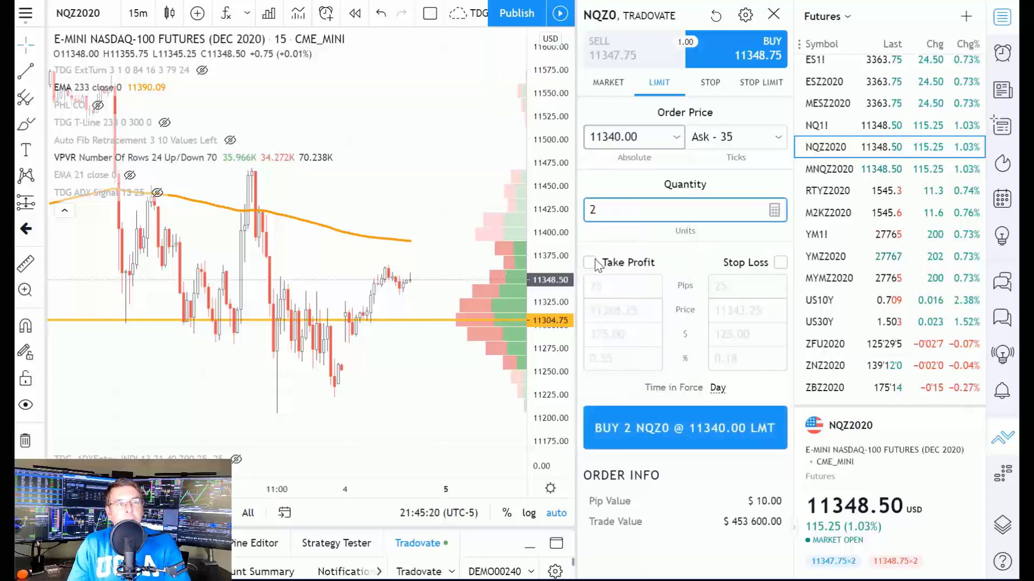
Step: Enable Take Profit and Stop Loss for the NQZ2020 limit buy order and set the take profit amount to $250
left_click(590, 264)
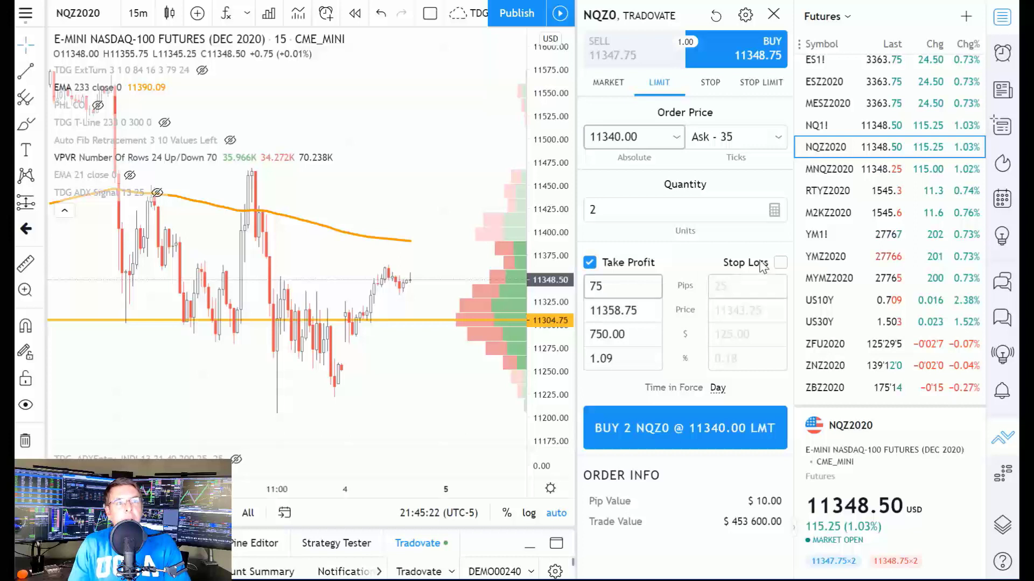
left_click(780, 263)
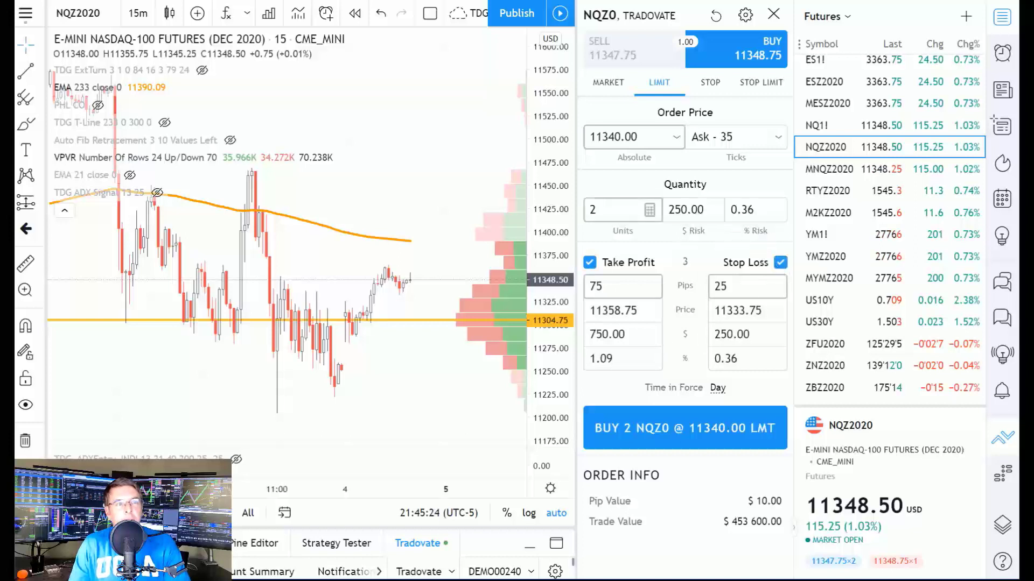
left_click(651, 334)
left_click(652, 329)
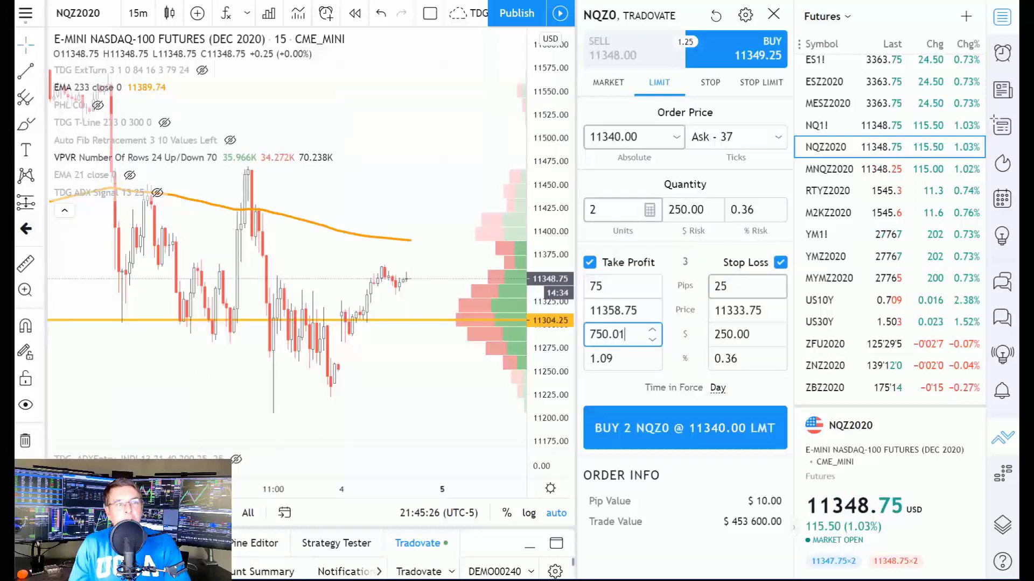
key("BackSpace")
key("BackSpace")
key("BackSpace")
key("BackSpace")
key("BackSpace")
key("BackSpace")
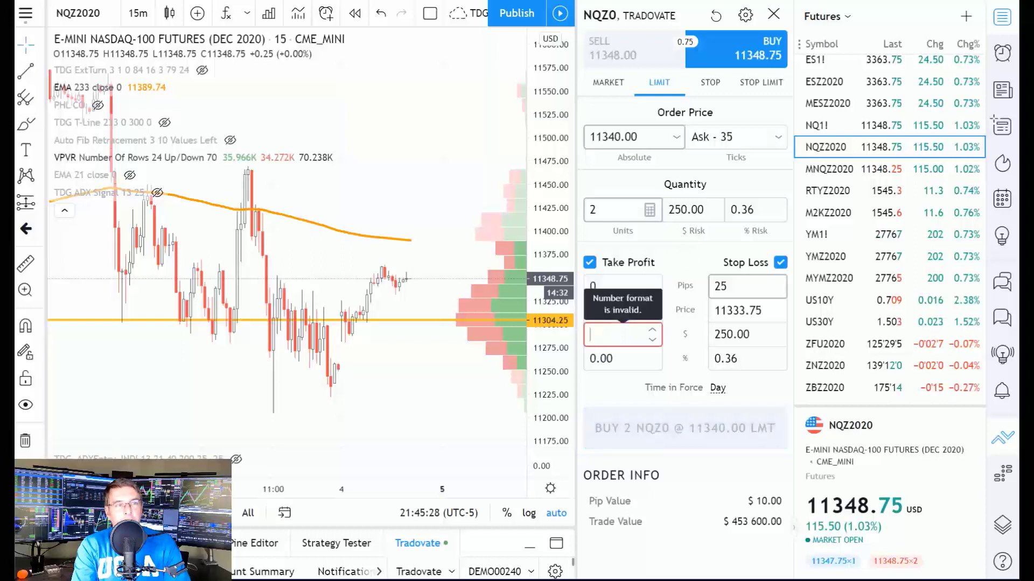
type("250")
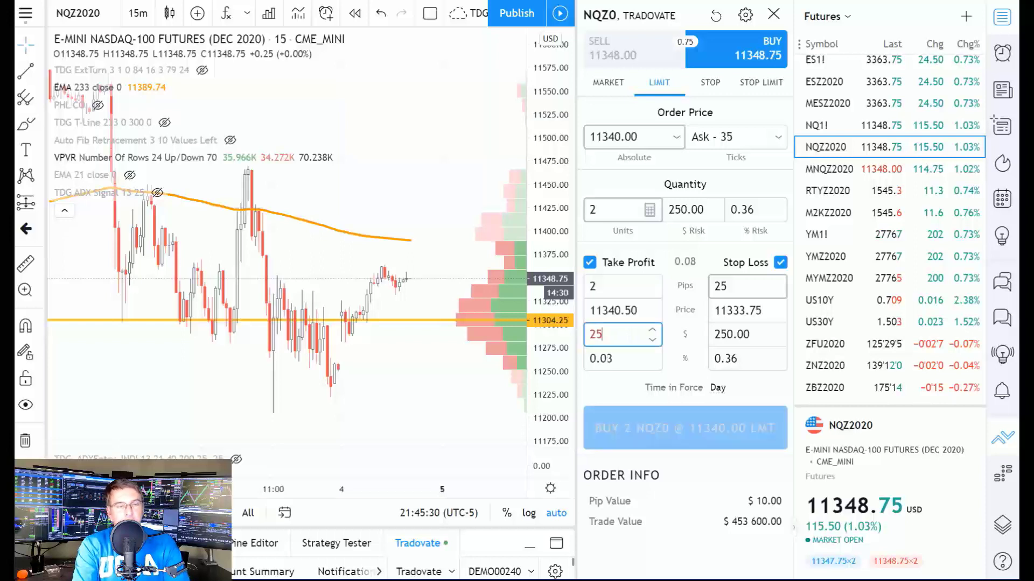
Step: Set the order's stop loss amount to $125
left_click(724, 334)
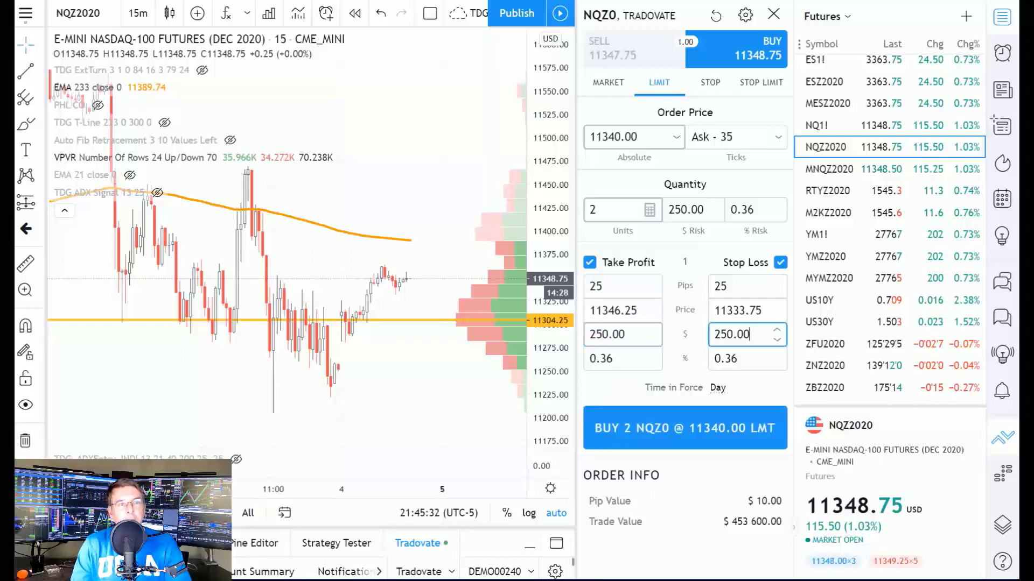
key("BackSpace")
key("BackSpace")
key("BackSpace")
key("BackSpace")
key("BackSpace")
key("BackSpace")
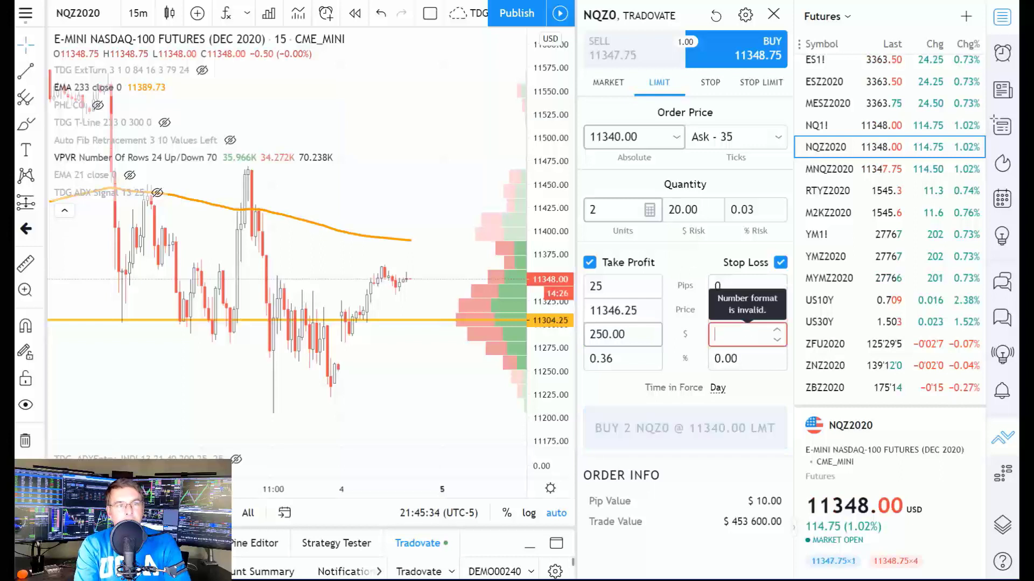
type("125")
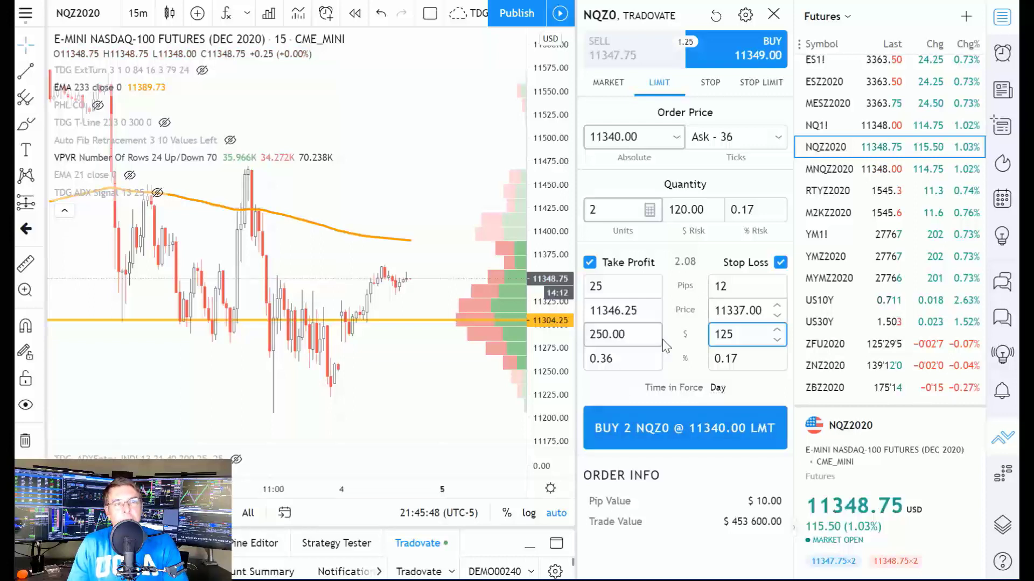
Step: Set the limit order's Time in Force to GTC, and buy 2 NQZ2020 at market instead, keeping the take profit and stop loss
left_click(720, 387)
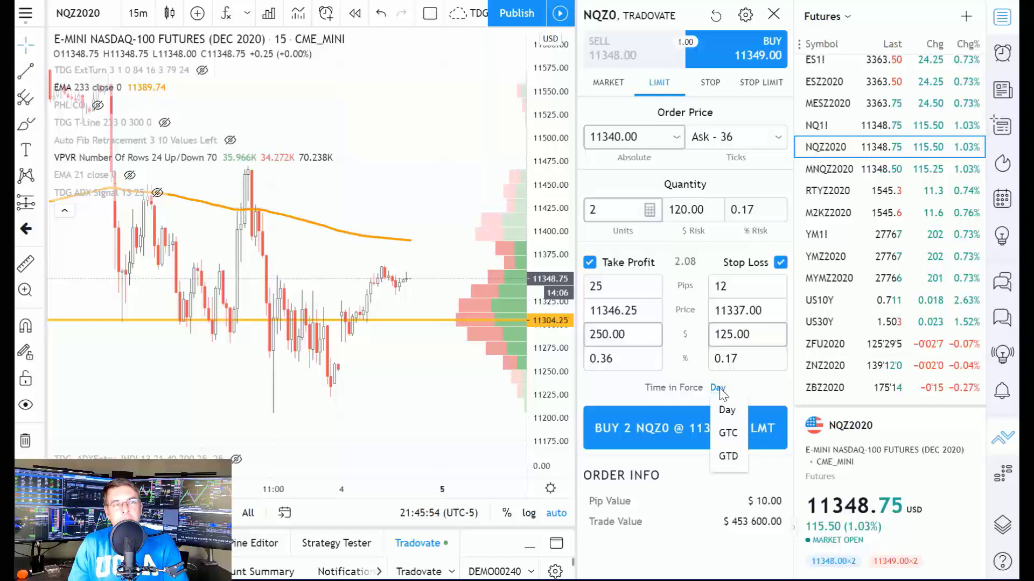
left_click(726, 434)
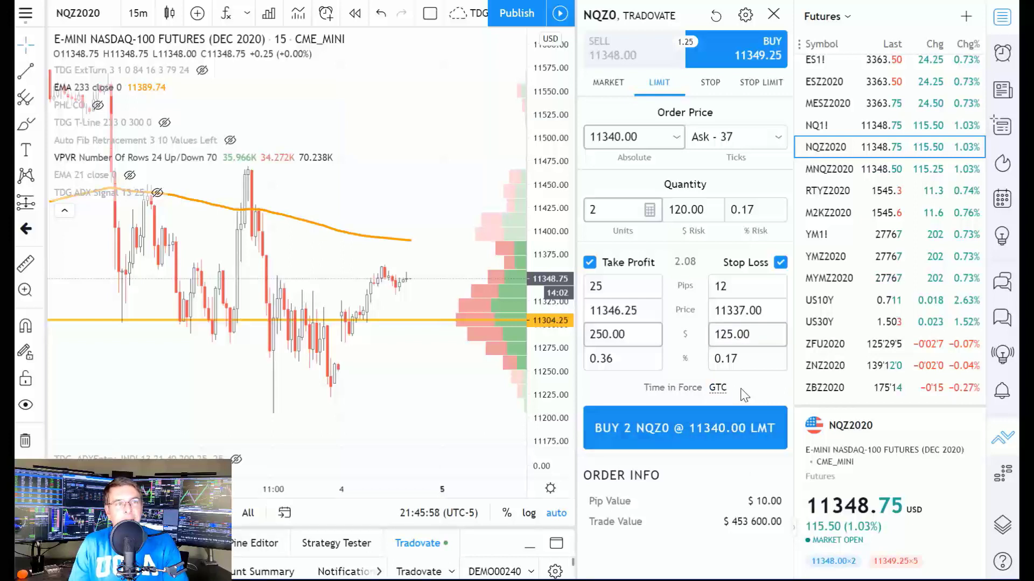
left_click(608, 84)
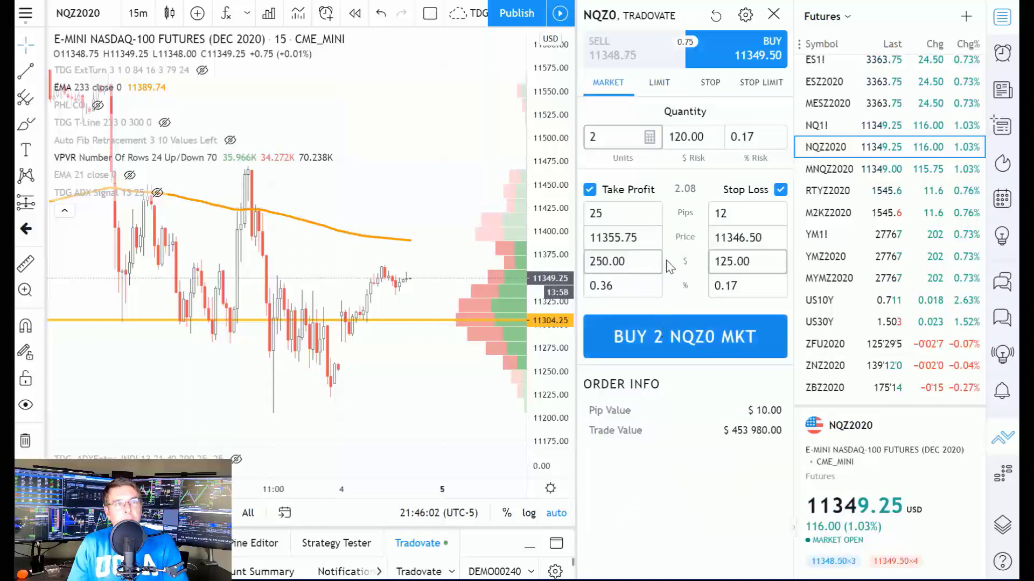
left_click(682, 335)
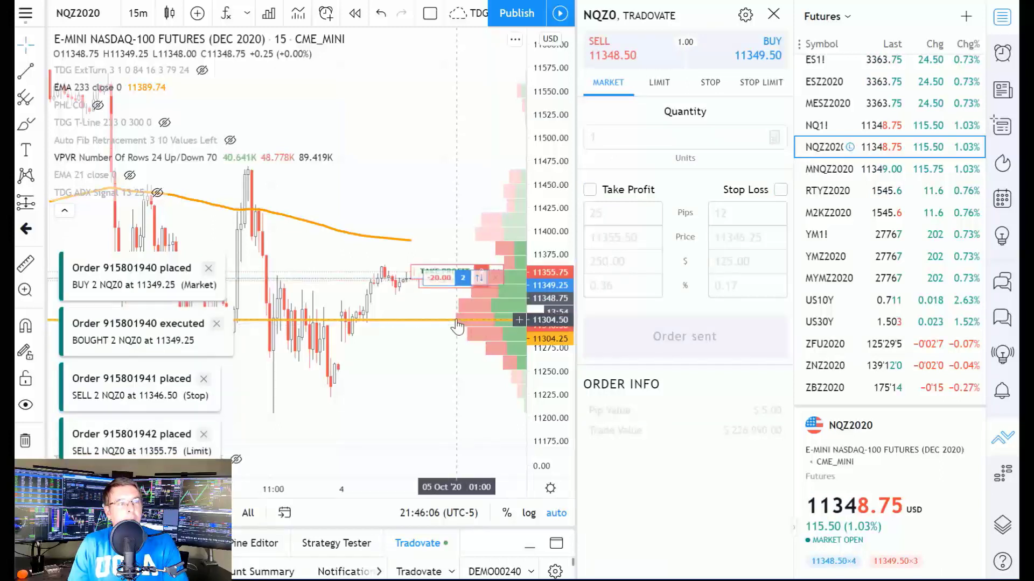
Step: Dismiss the four order notifications and change the NQZ2020 chart to the 3-minute interval
left_click(208, 269)
left_click(216, 324)
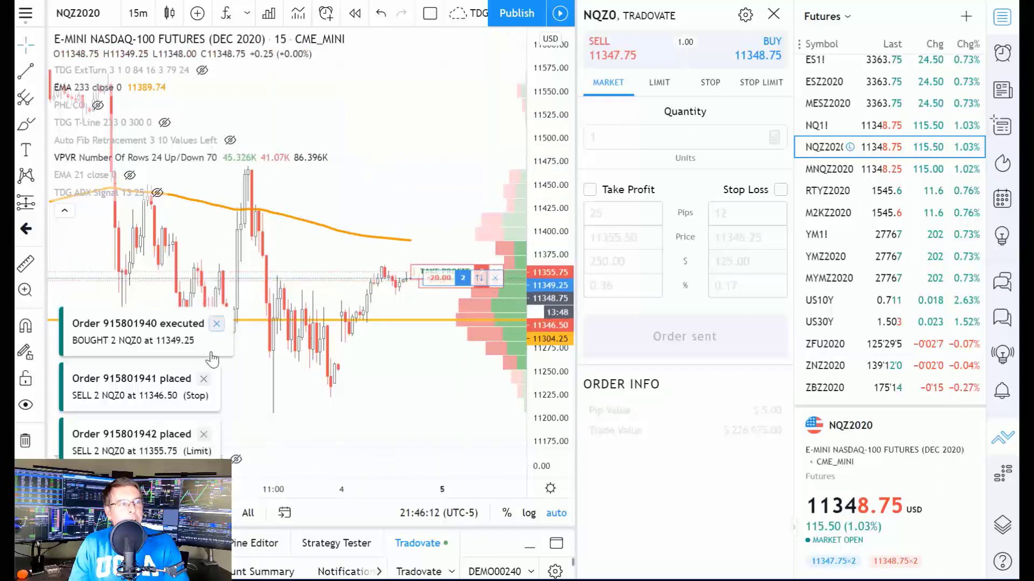
left_click(203, 379)
left_click(203, 434)
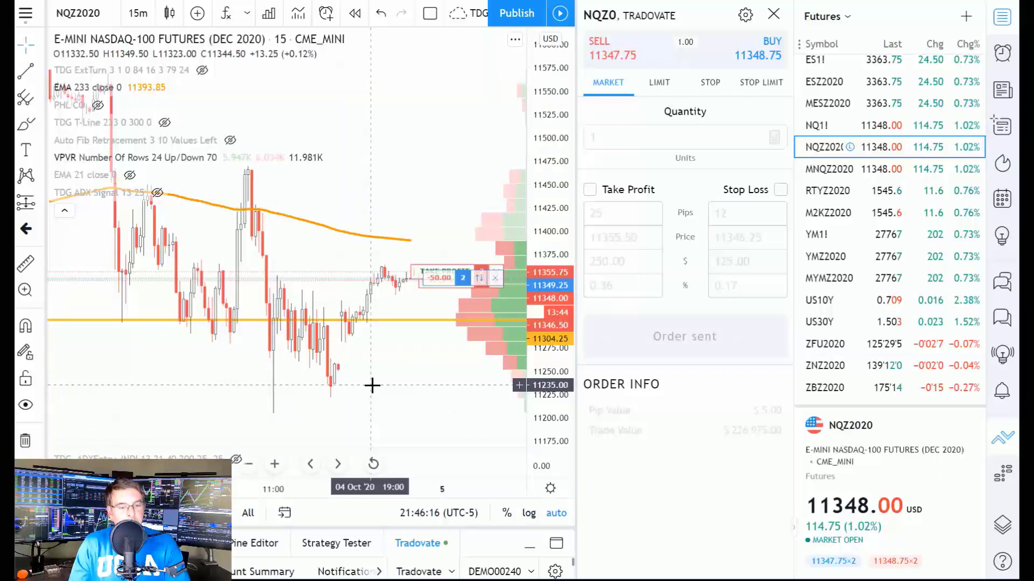
key("3")
key("Return")
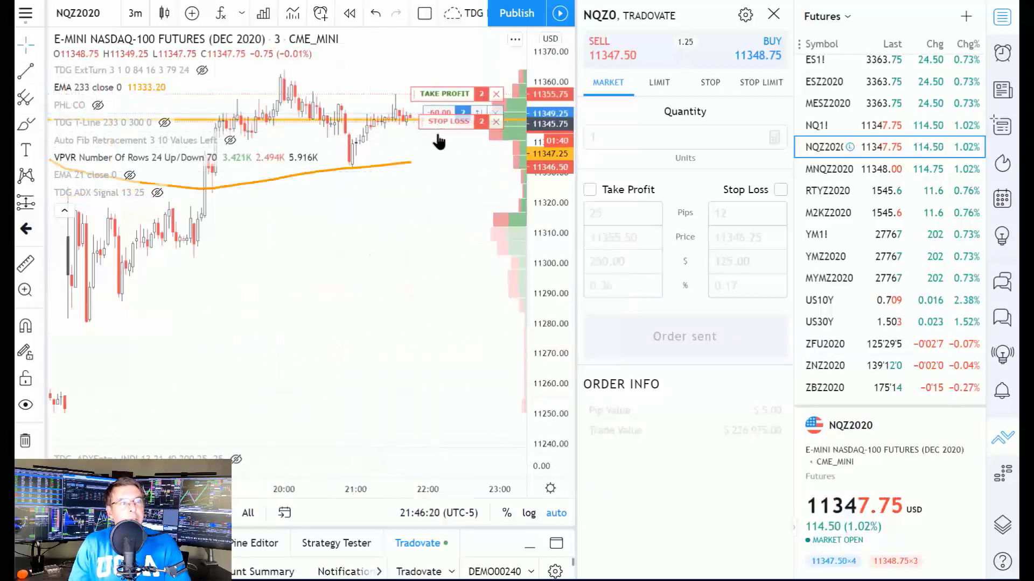
Step: Adjust the bracket from the chart: take profit to 11361.75, stop loss to 11342.50 and then to 11339.50, submitting each modification
left_click_drag(438, 139, 439, 150)
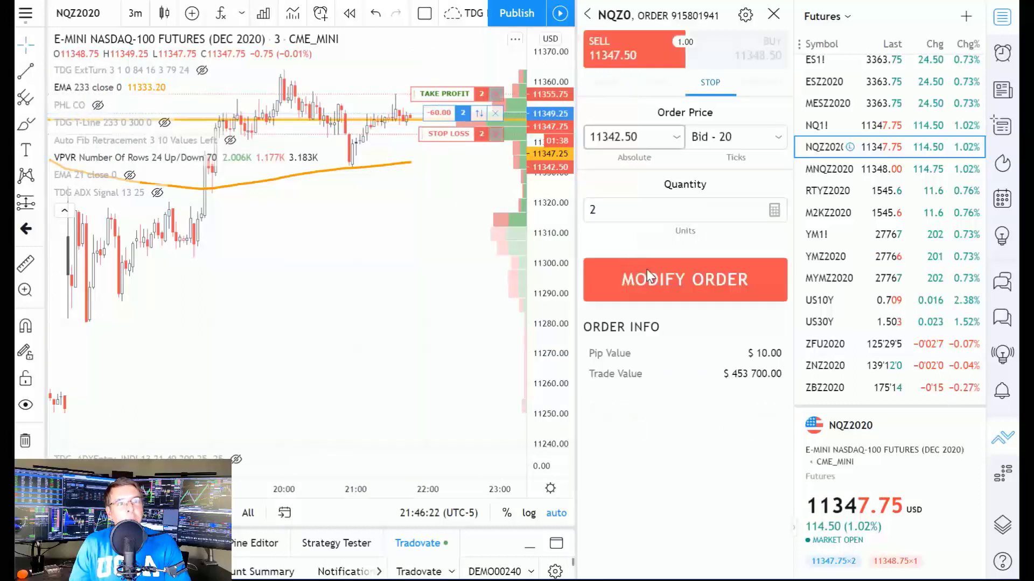
left_click(647, 274)
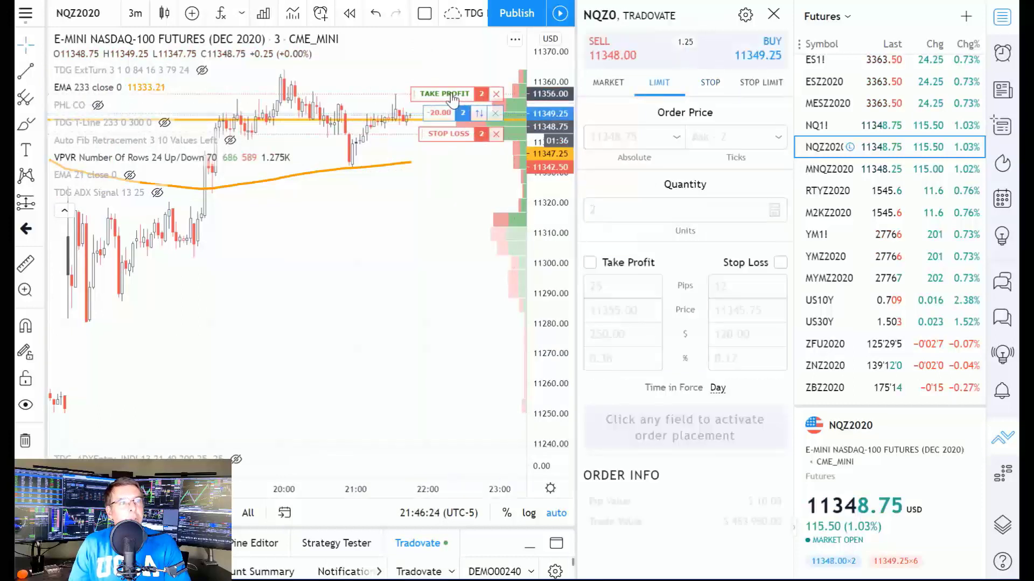
left_click_drag(451, 95, 451, 77)
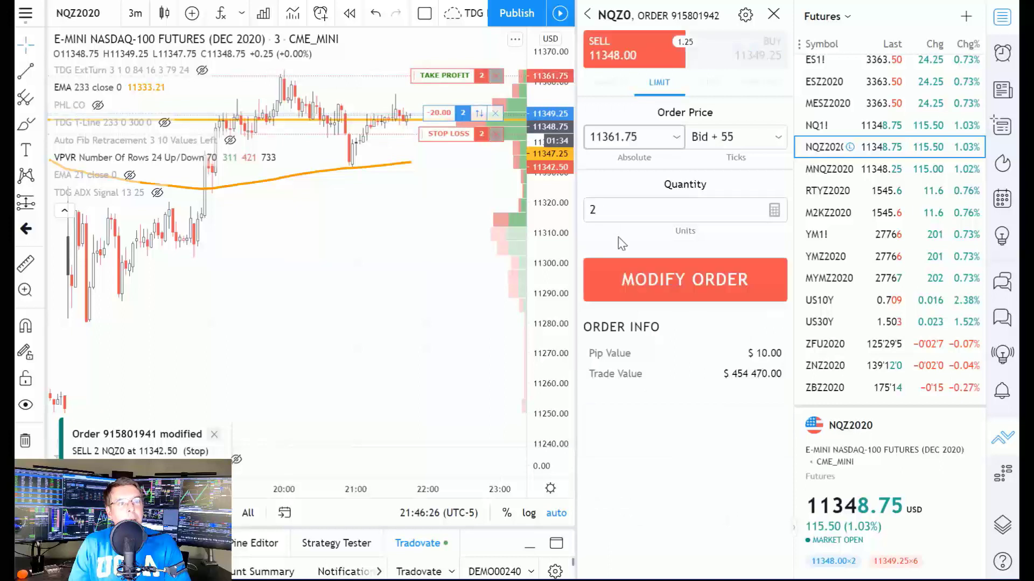
left_click(654, 277)
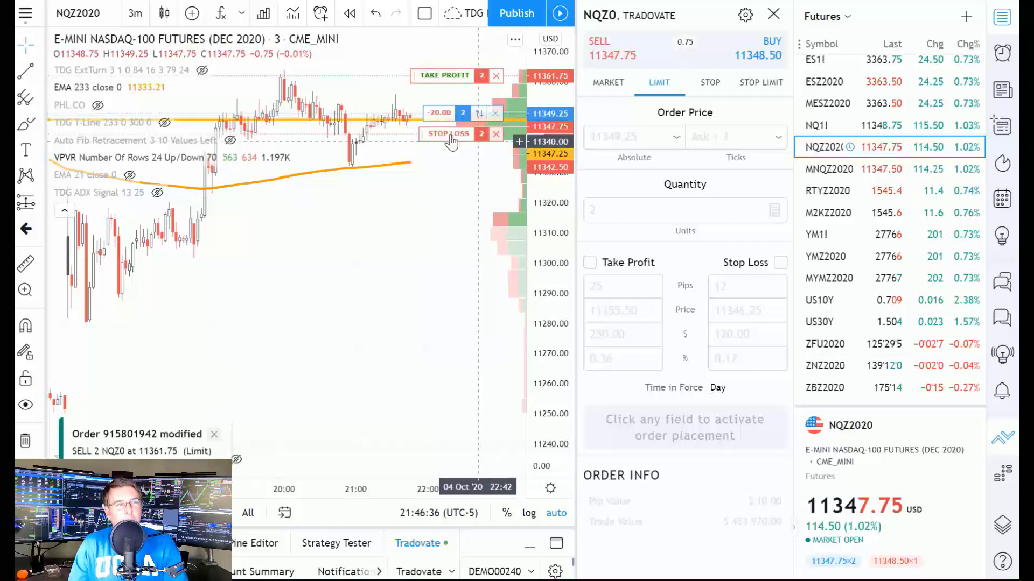
left_click_drag(451, 142, 452, 151)
left_click(654, 291)
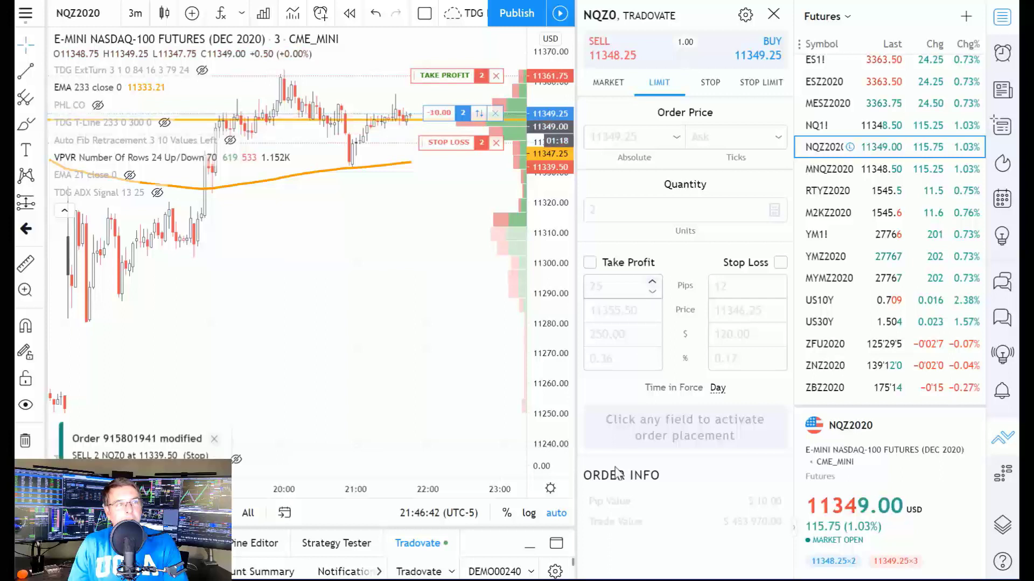
Step: Enable instant orders placement in the trading settings and move the stop loss on the chart to 11342.50
left_click(555, 572)
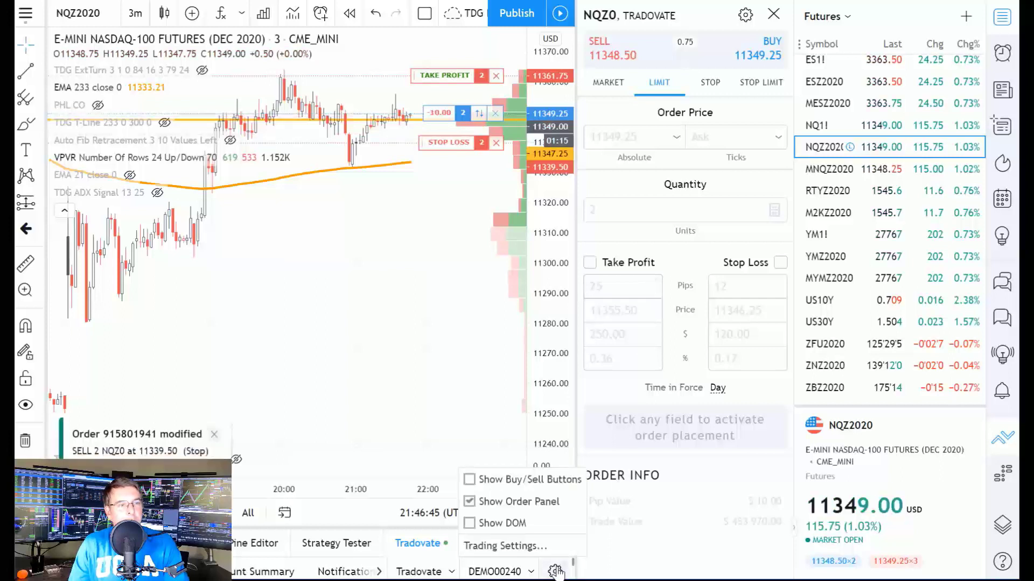
left_click(496, 544)
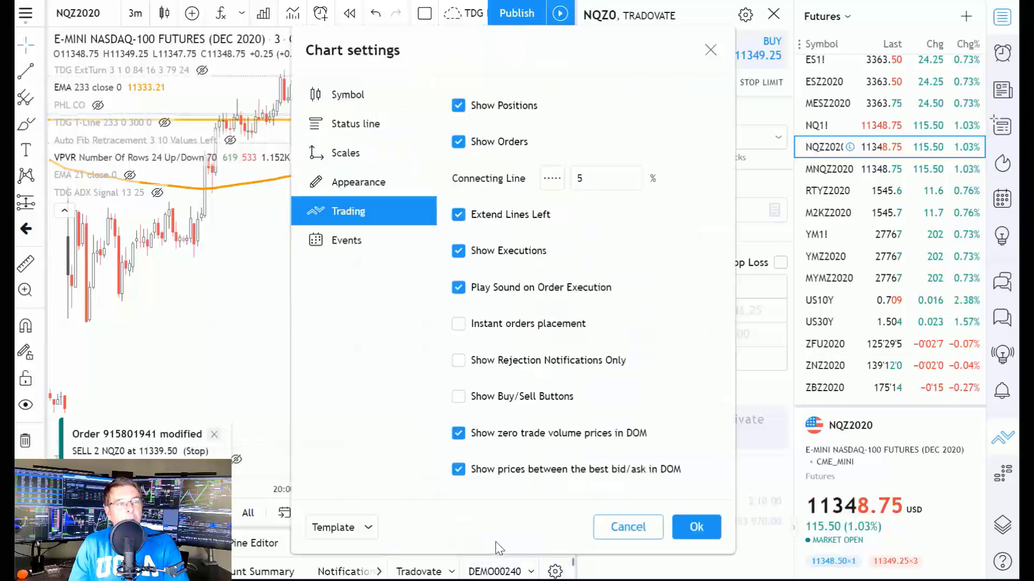
left_click(457, 327)
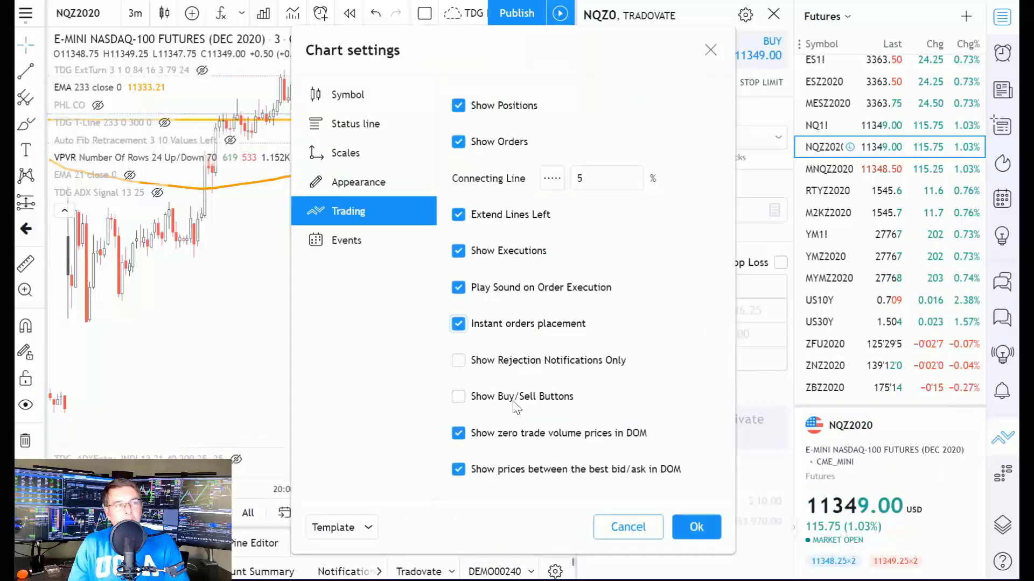
left_click(695, 528)
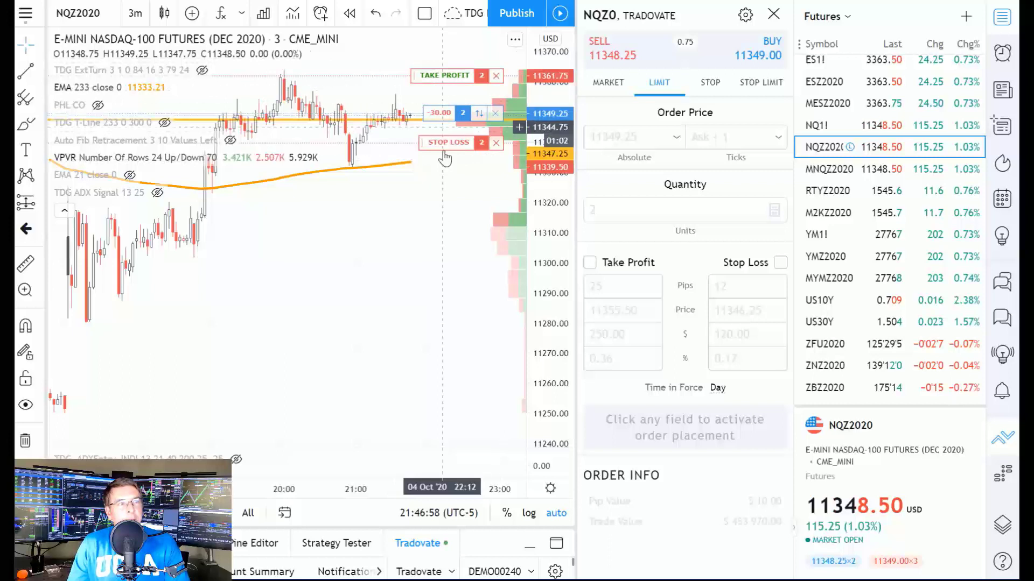
left_click_drag(445, 144, 445, 139)
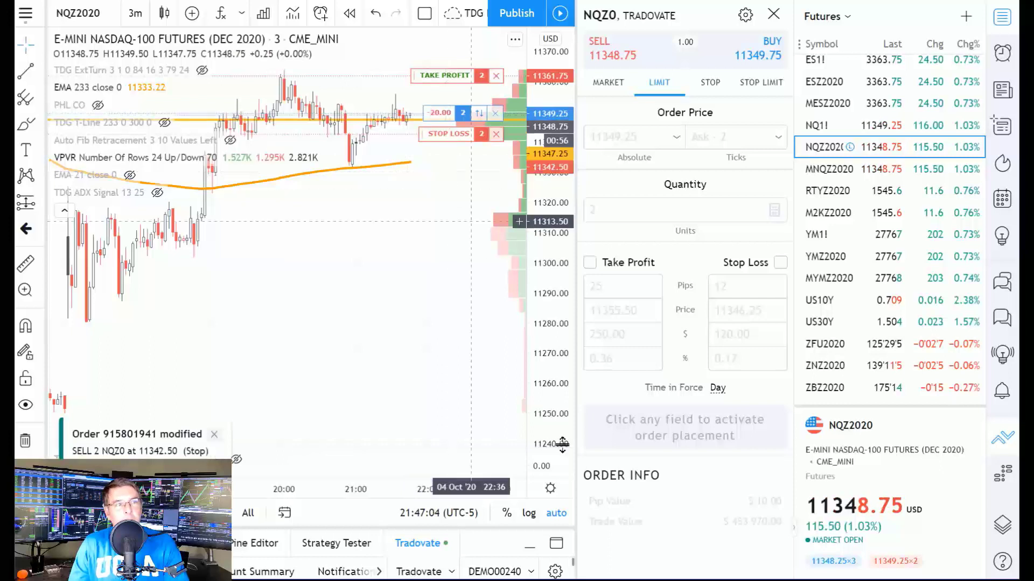
Step: Disable instant orders placement in the trading settings
left_click(555, 572)
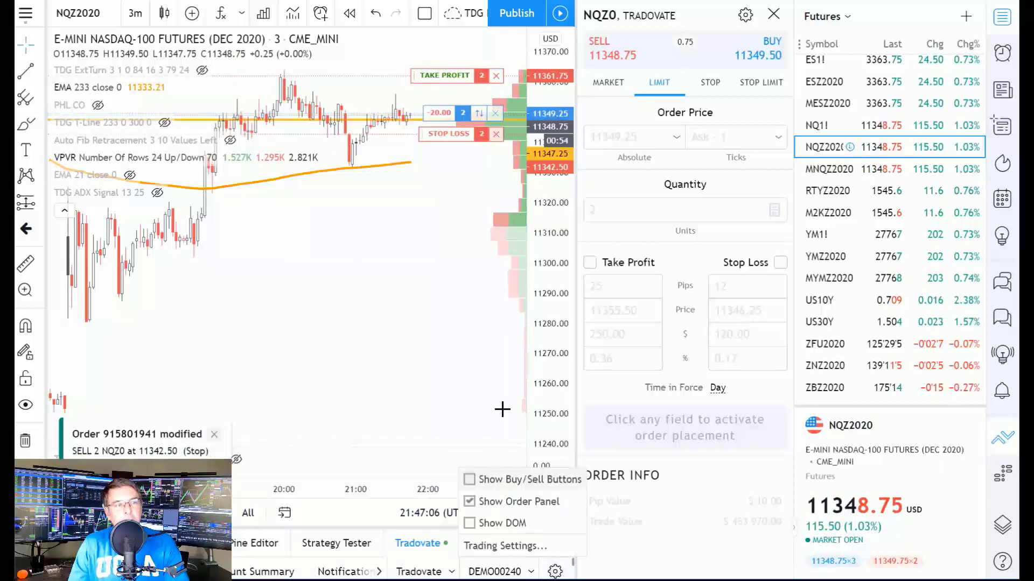
left_click(499, 548)
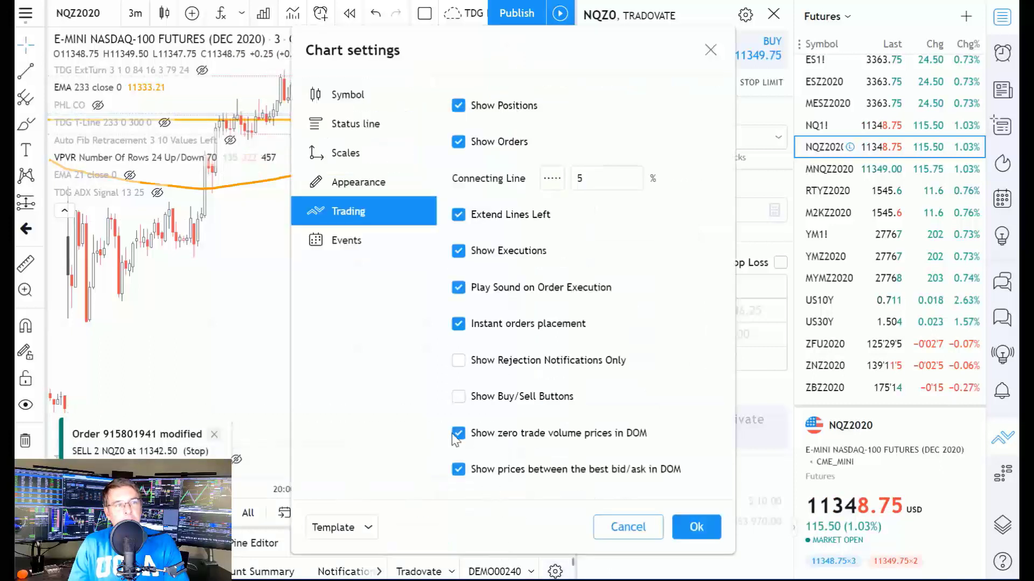
left_click(458, 324)
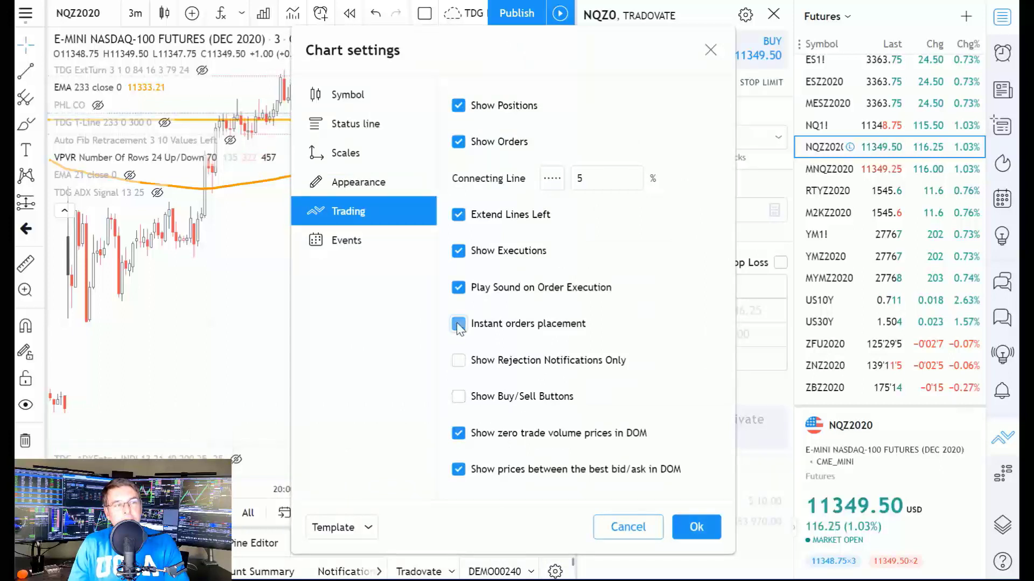
left_click(685, 524)
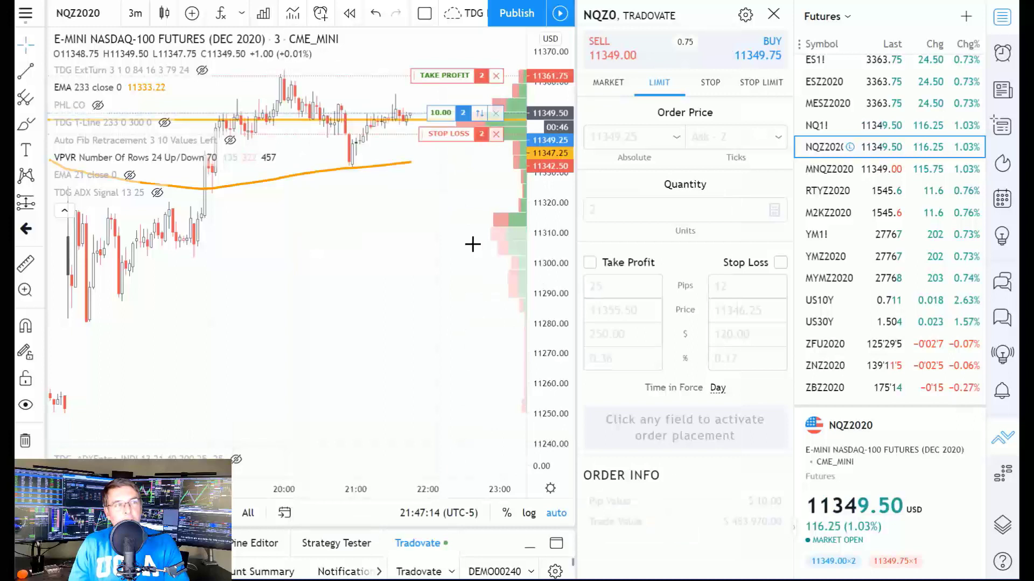
Step: Move the take profit order to 11366.50 and the stop loss order to 11338.00 on the chart, submitting both modifications
left_click_drag(444, 75, 445, 60)
left_click(662, 279)
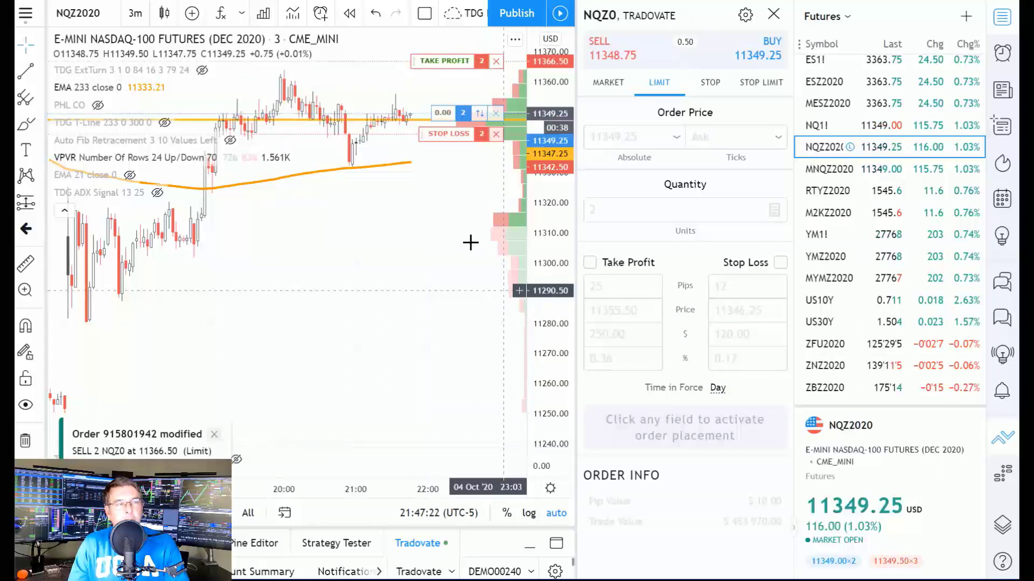
left_click_drag(447, 135, 447, 147)
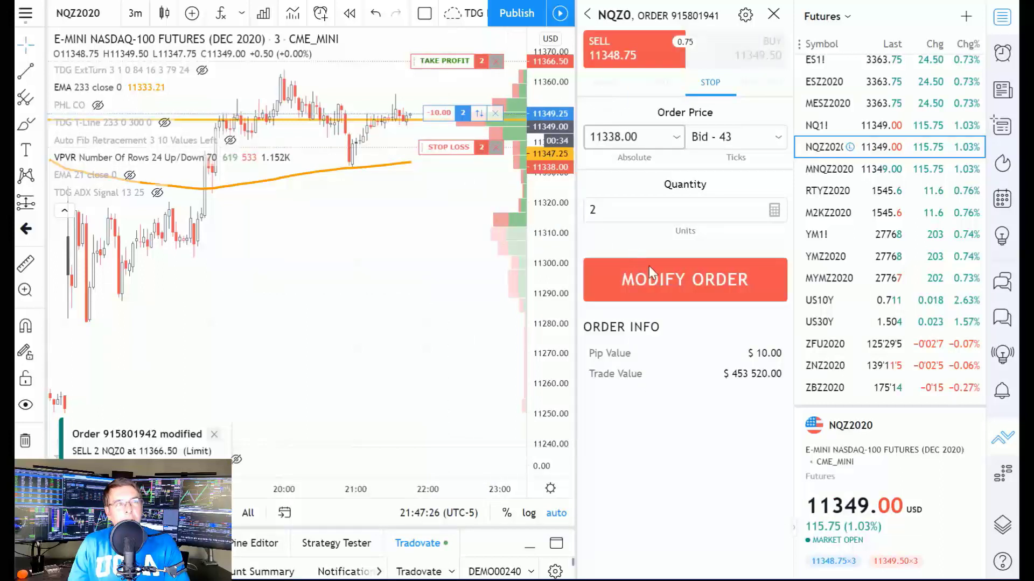
left_click(677, 269)
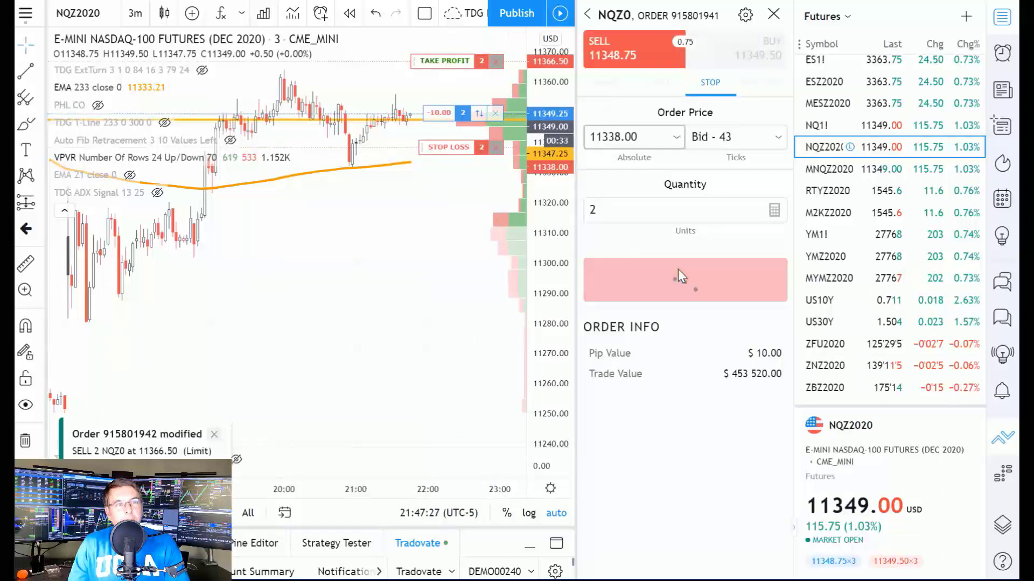
Step: Switch the order ticket to a market order and review the ticket's display options for ticks, risk and TP/SL inputs
left_click(614, 90)
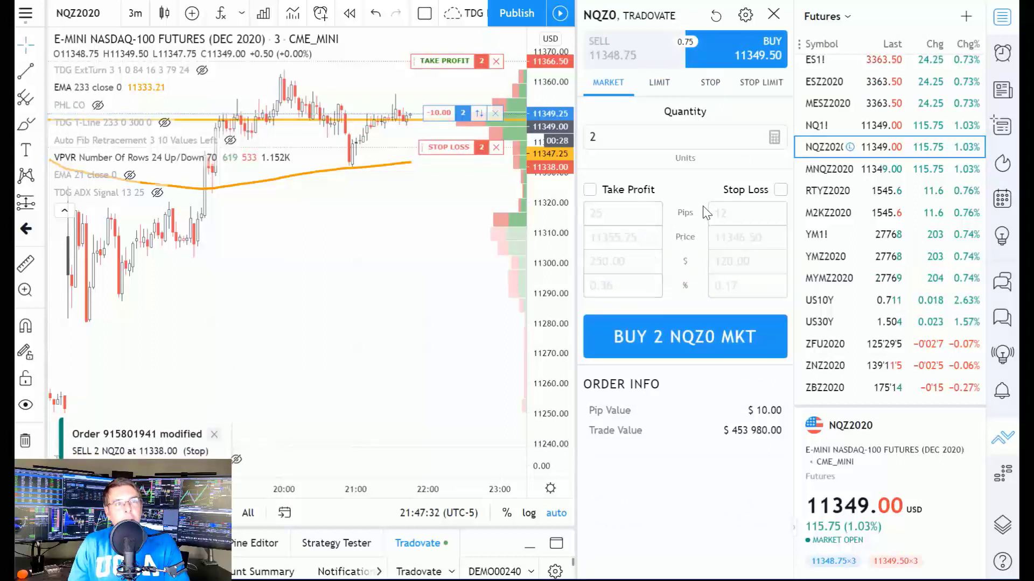
left_click(748, 16)
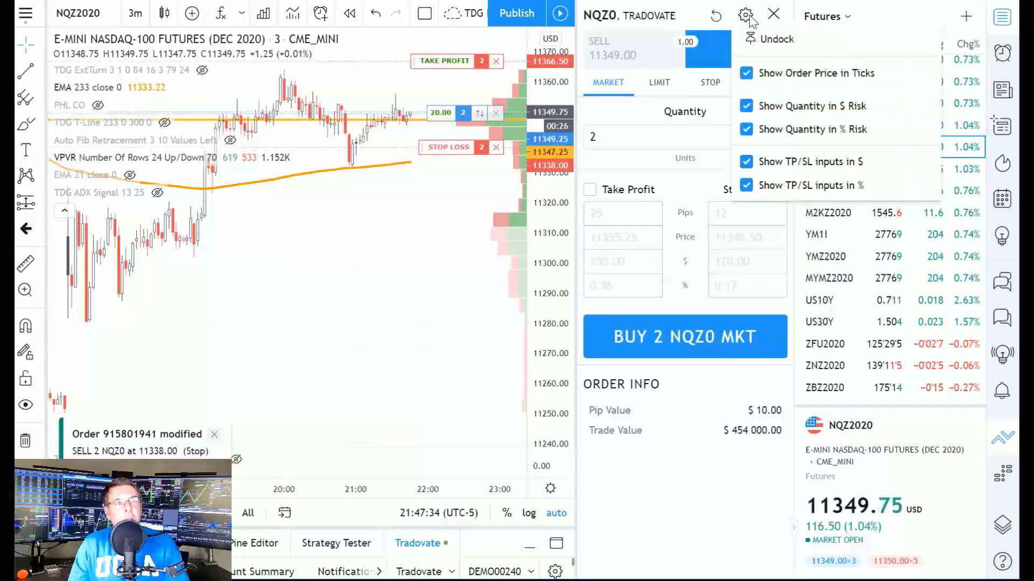
left_click(745, 16)
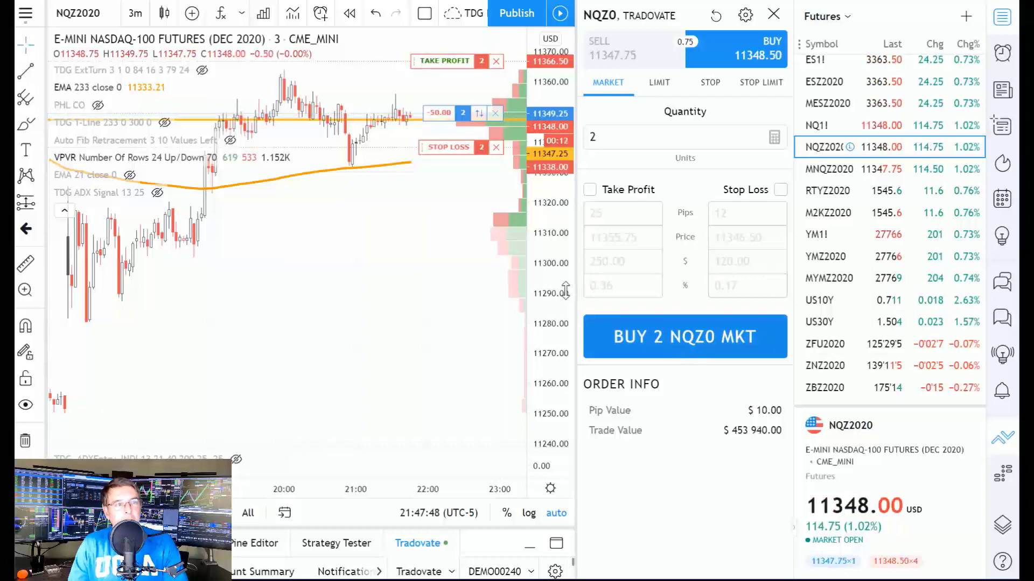
Step: Switch the NQ order ticket to a limit order and enable both take profit and stop loss
left_click(659, 83)
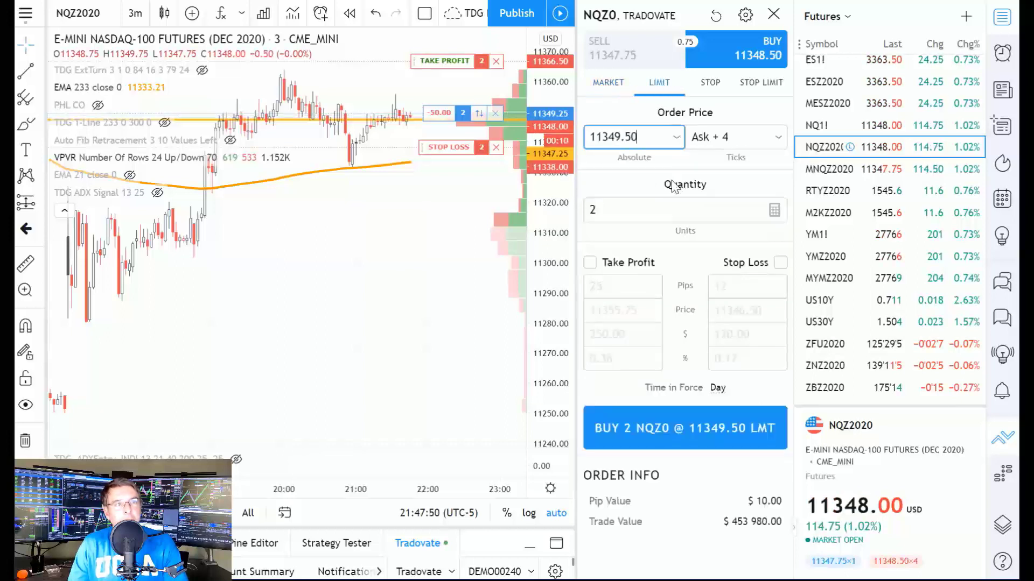
left_click(589, 262)
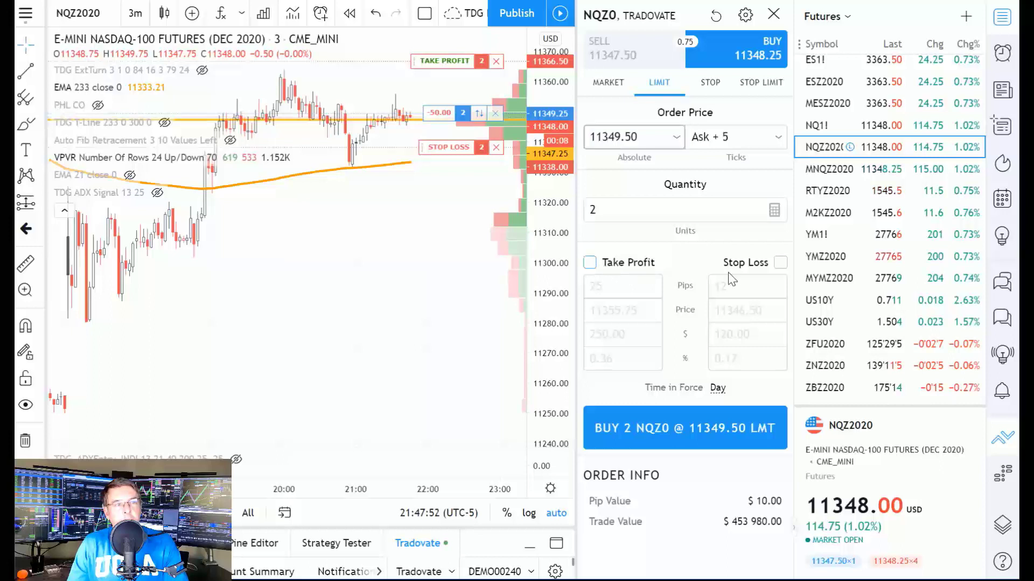
left_click(780, 265)
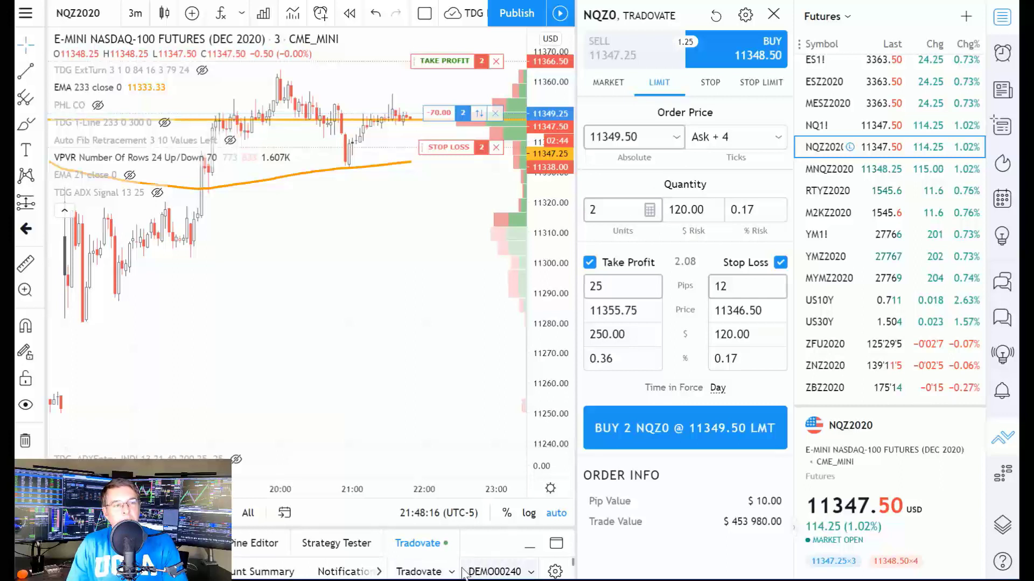
Step: Keep the demo account selected, switch to the Tradovate platform and review the open positions at full size
left_click(528, 571)
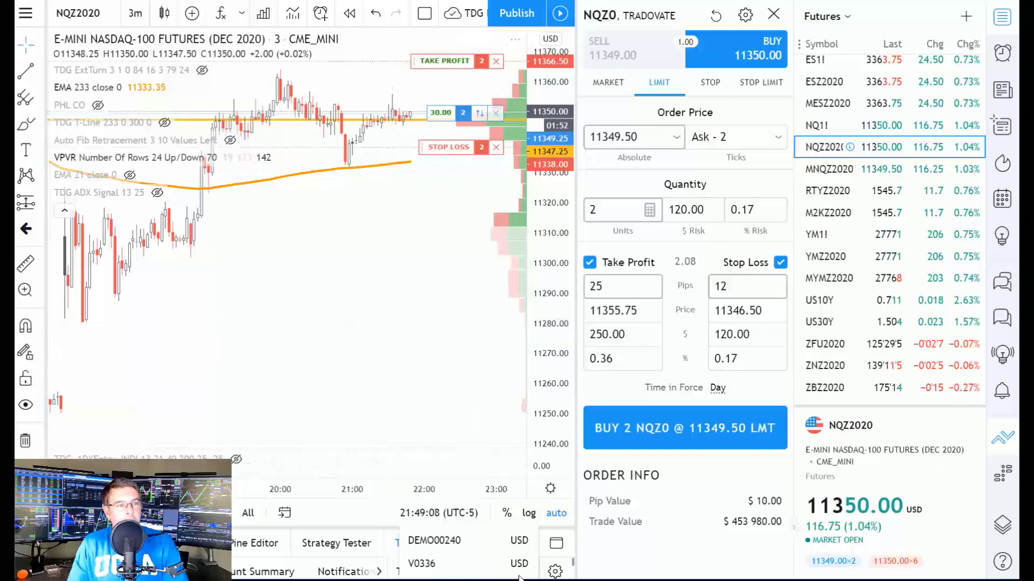
left_click(453, 541)
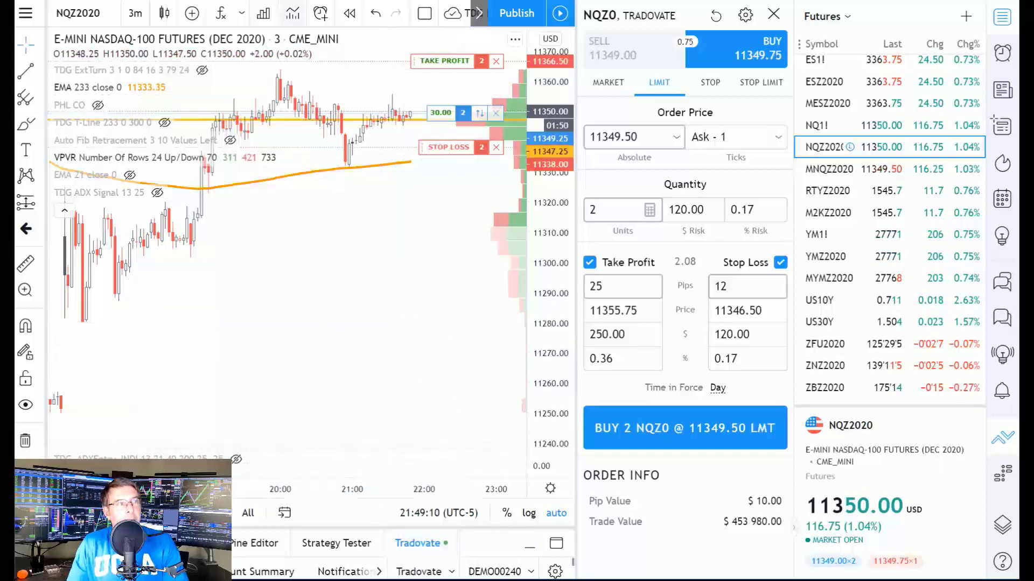
key("alt+Tab")
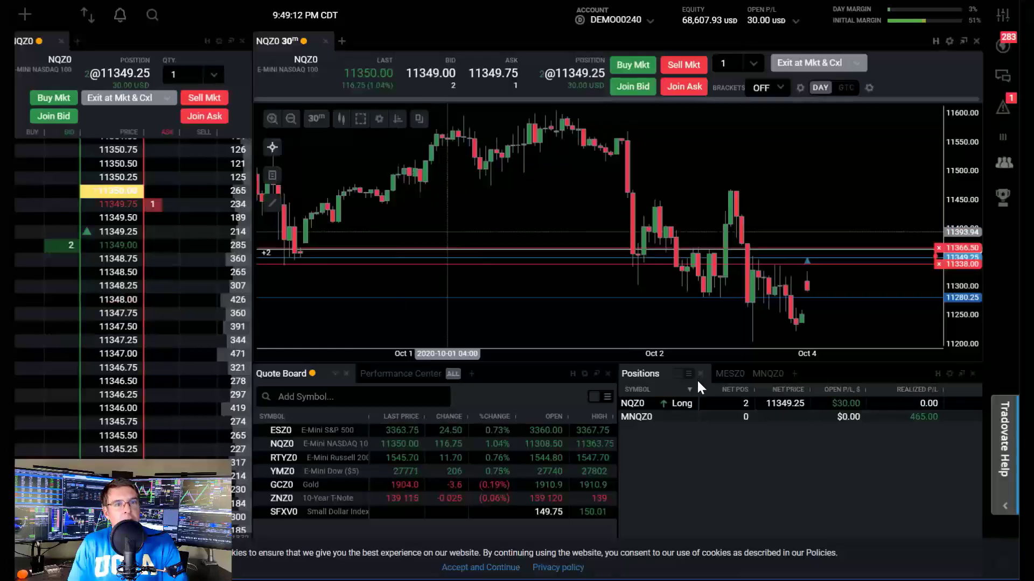
left_click(963, 373)
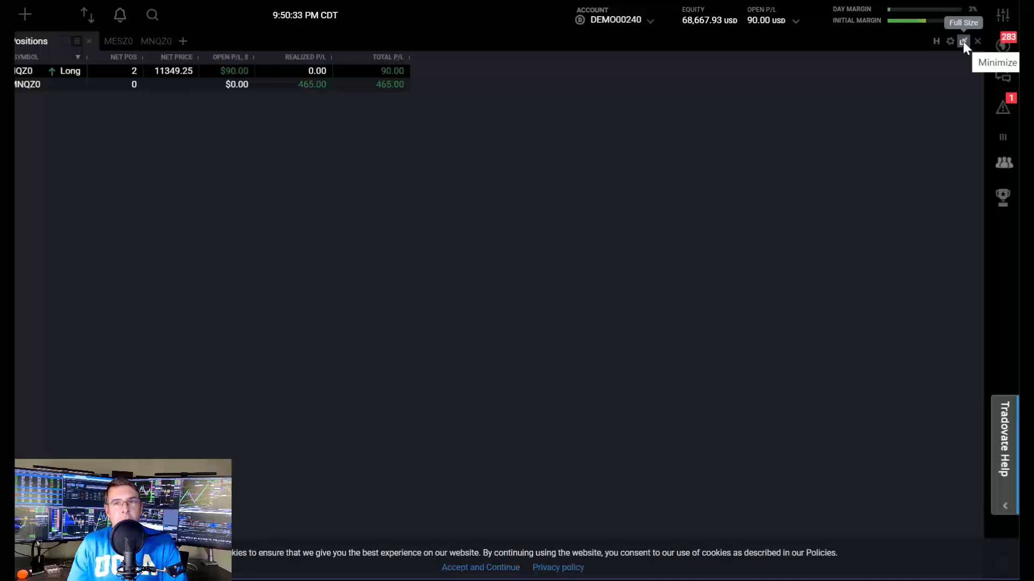
left_click(963, 41)
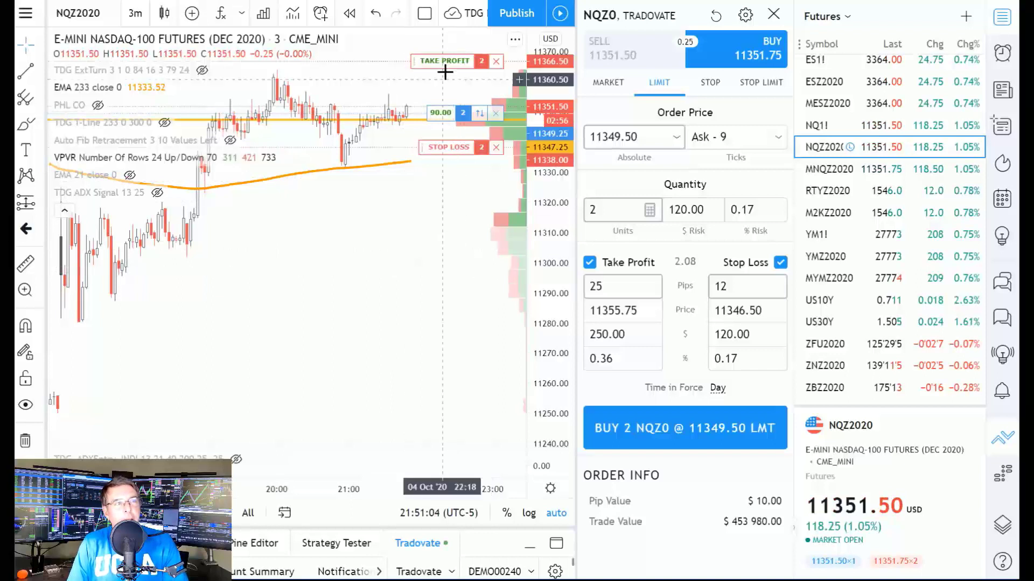
Step: Move the NQ take profit order to 11346.50 on the chart and submit the modification
left_click_drag(444, 61, 442, 121)
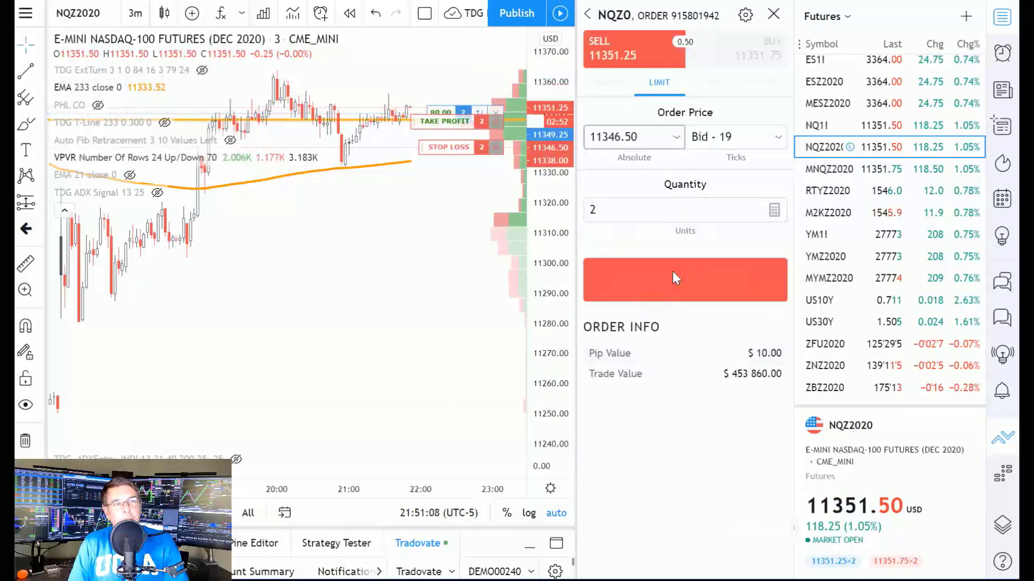
left_click(673, 273)
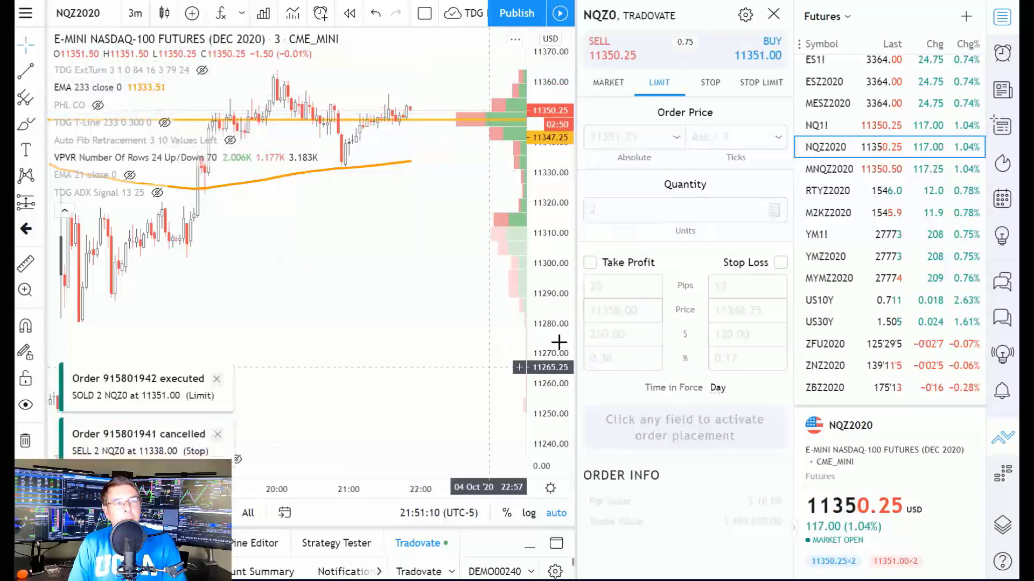
Step: Load ESZ2020 and prepare a buy limit order for 3 units at 3363.50 with take profit and stop loss enabled
left_click(822, 82)
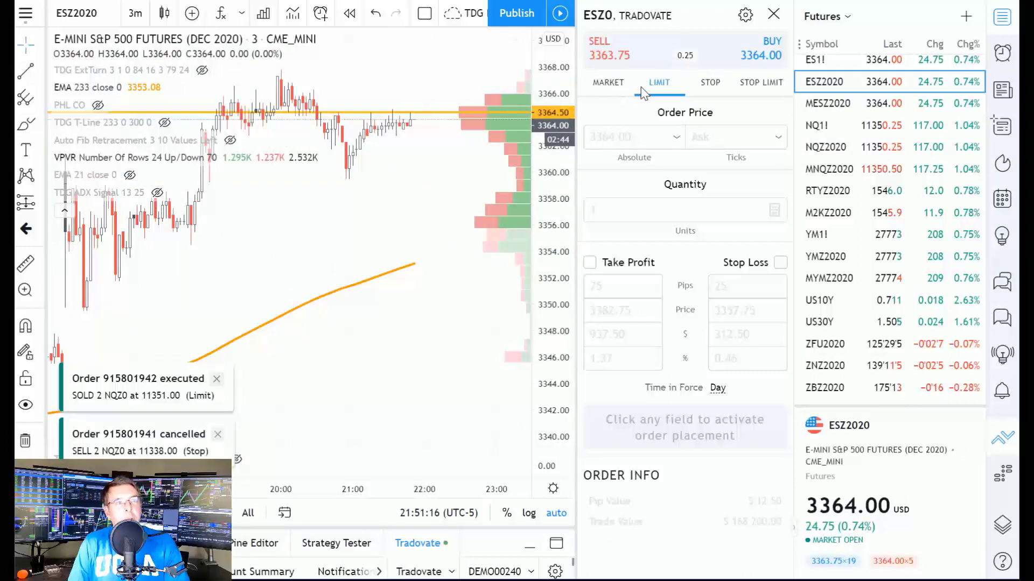
left_click(623, 137)
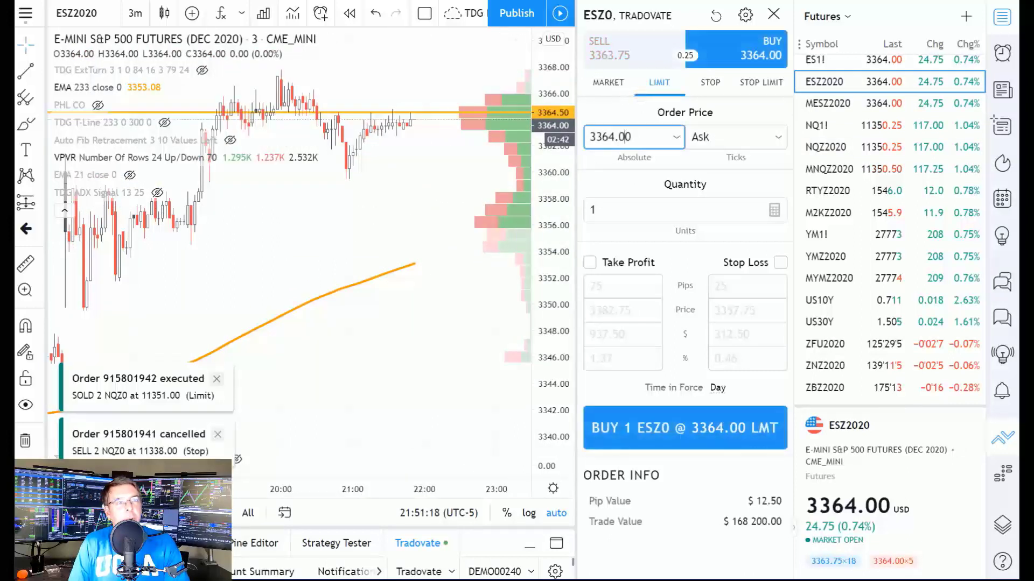
left_click(677, 138)
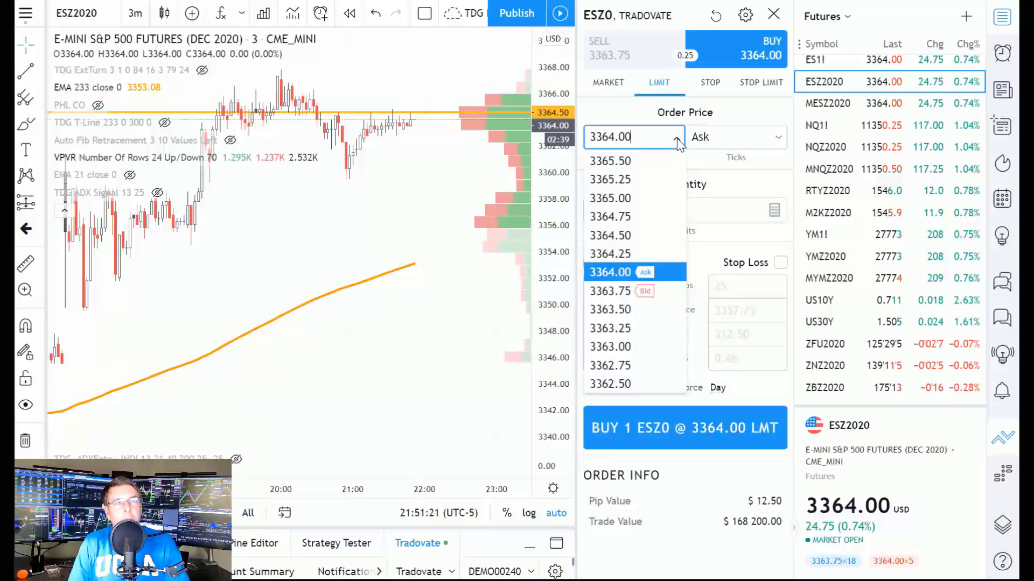
left_click(613, 310)
left_click(626, 218)
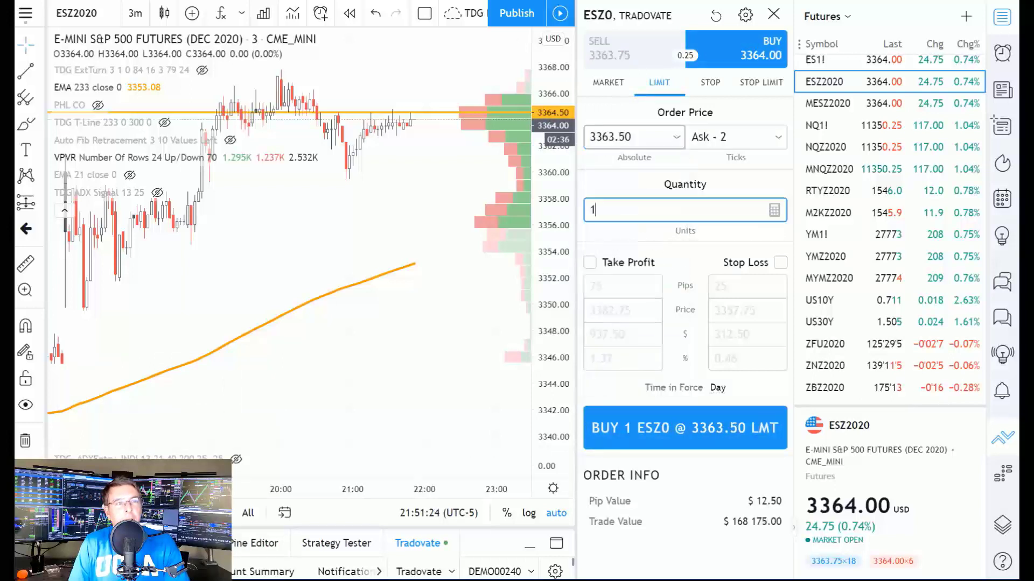
key("BackSpace")
type("3")
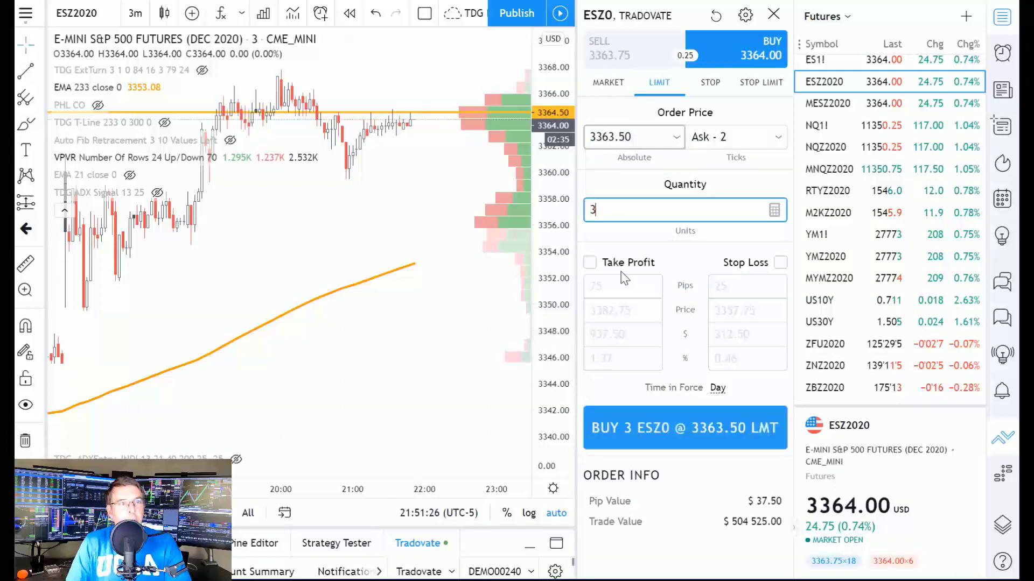
left_click(589, 262)
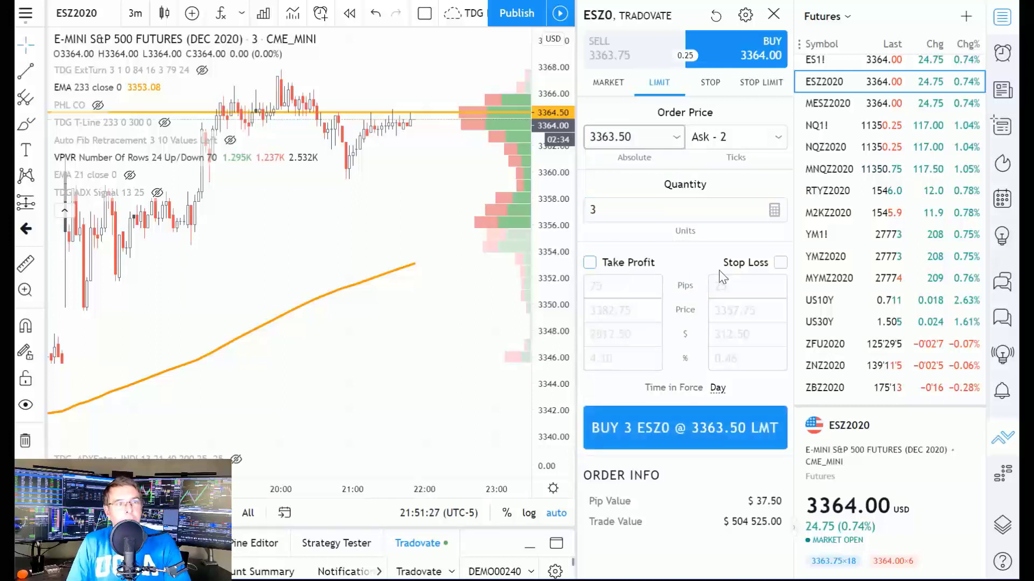
left_click(780, 264)
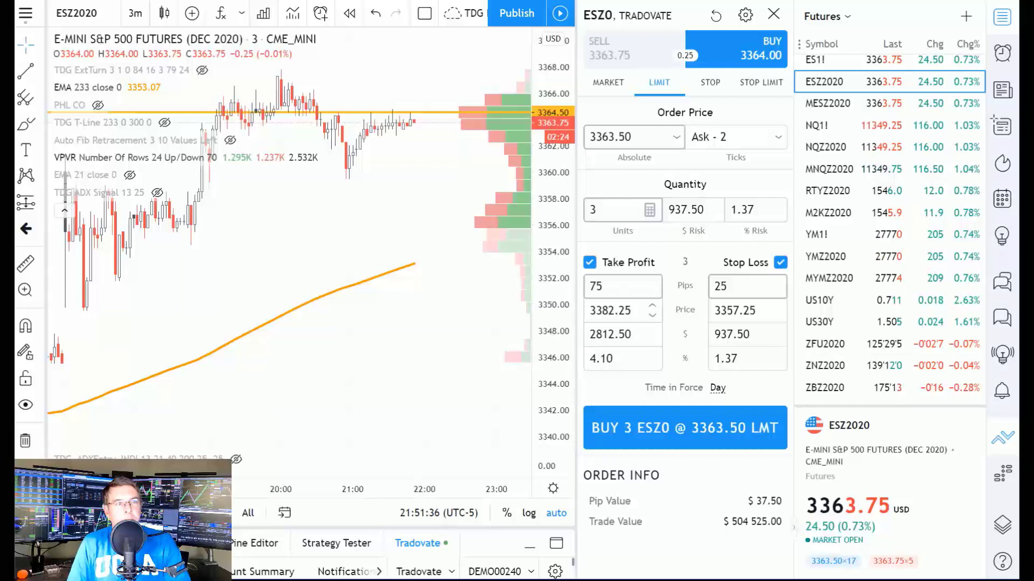
Step: Lower the ES order's take profit to 68 pips
left_click(653, 294)
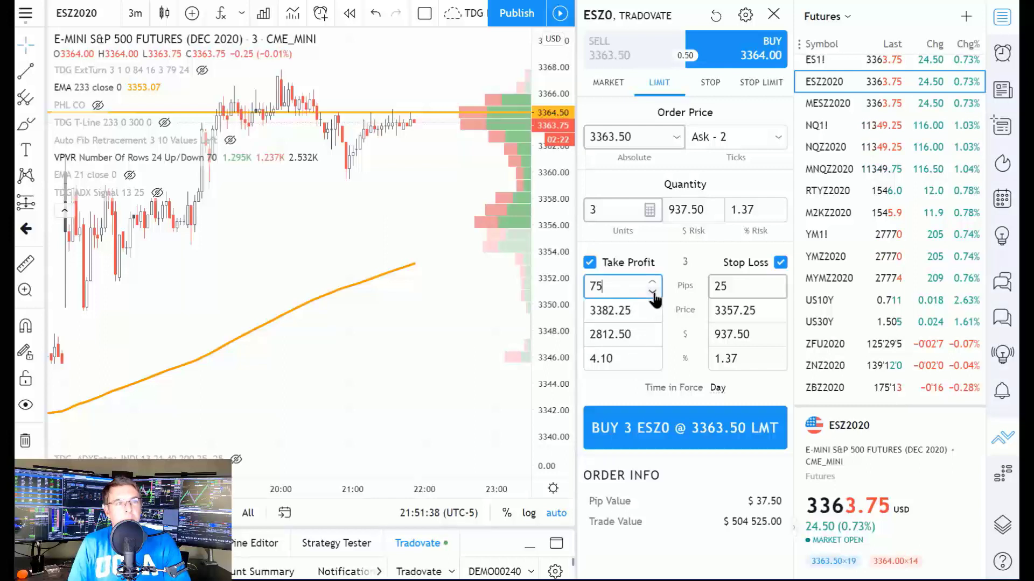
left_click(652, 294)
left_click(652, 294)
left_click(653, 294)
left_click(653, 294)
left_click(653, 293)
left_click(652, 293)
left_click(652, 293)
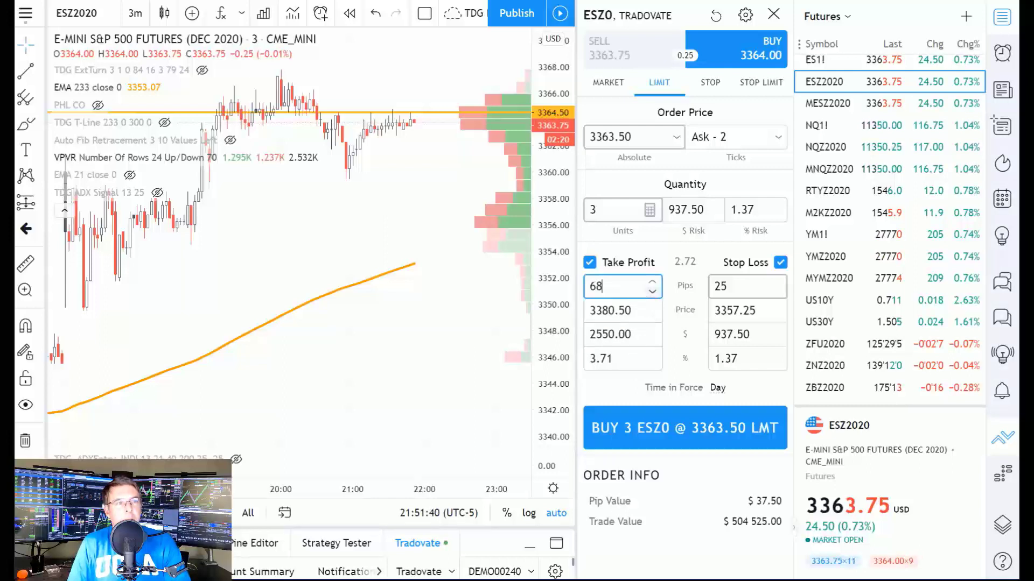
Step: Set the ES order's stop loss to 5 pips and its take profit to 20 pips
left_click(740, 286)
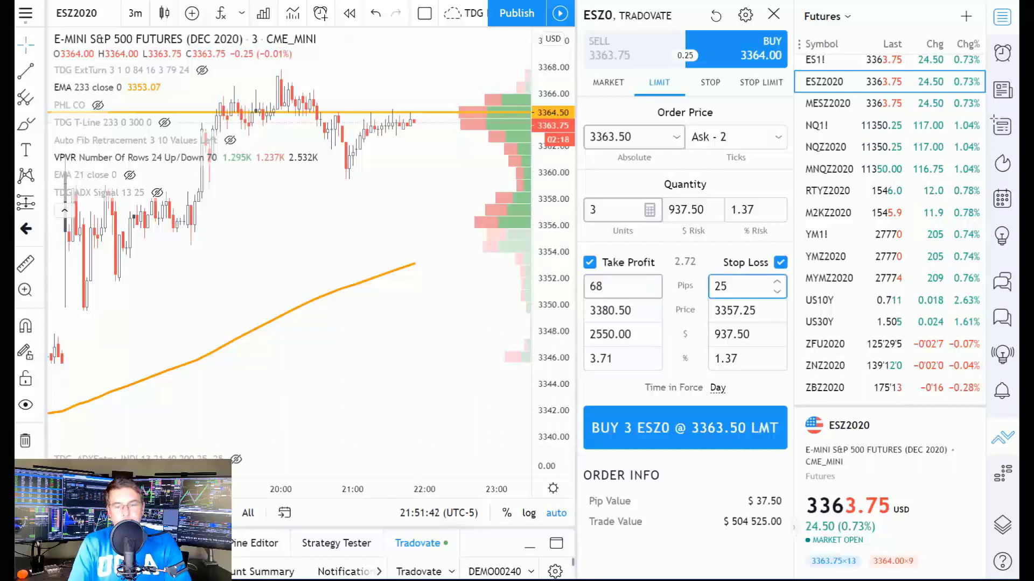
key("BackSpace")
key("BackSpace")
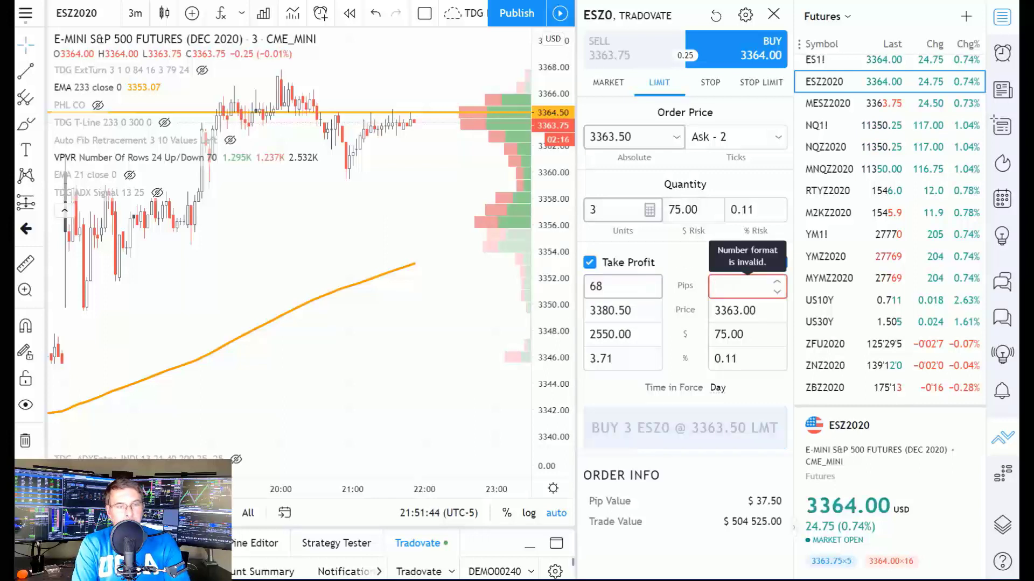
type("5")
left_click(617, 286)
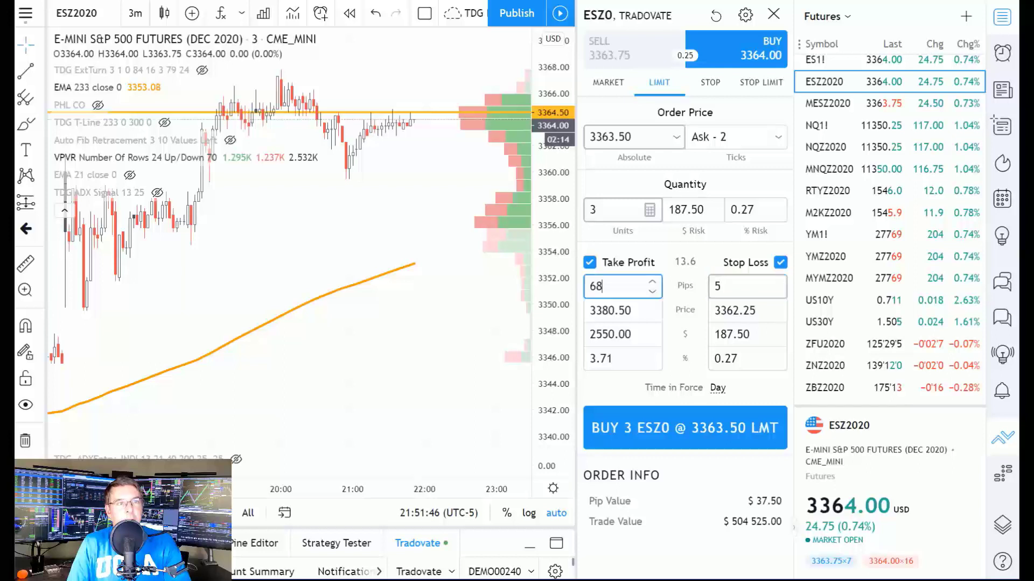
key("BackSpace")
key("BackSpace")
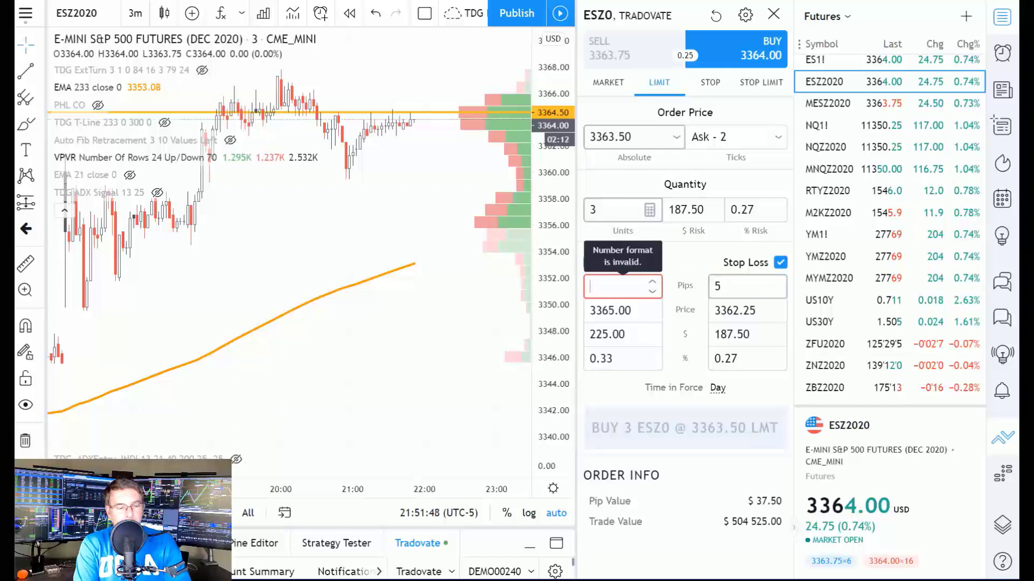
type("20")
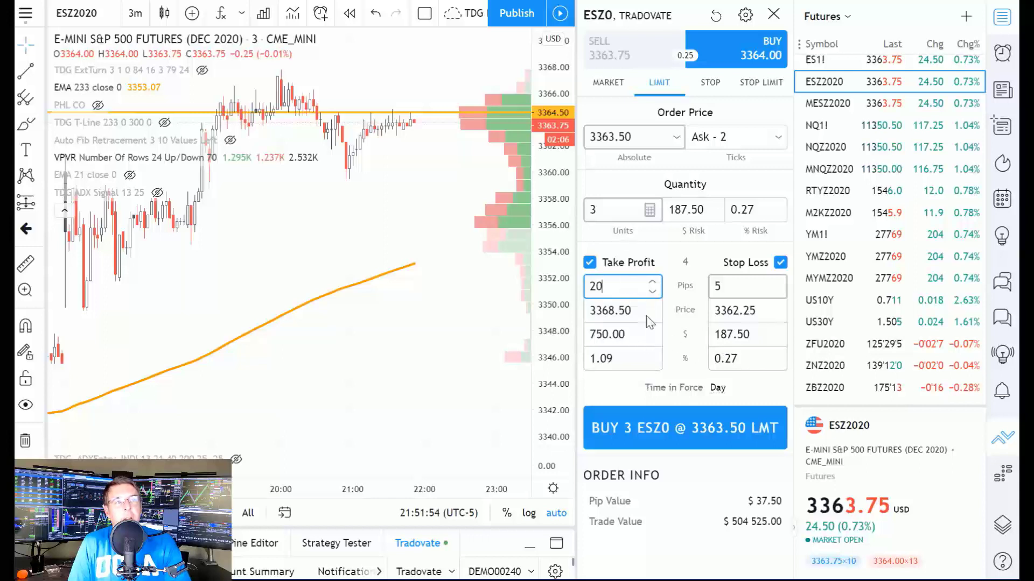
Step: Buy 3 ESZ0 at market with the bracket attached, and modify the stop loss order to 3361.75
left_click(607, 83)
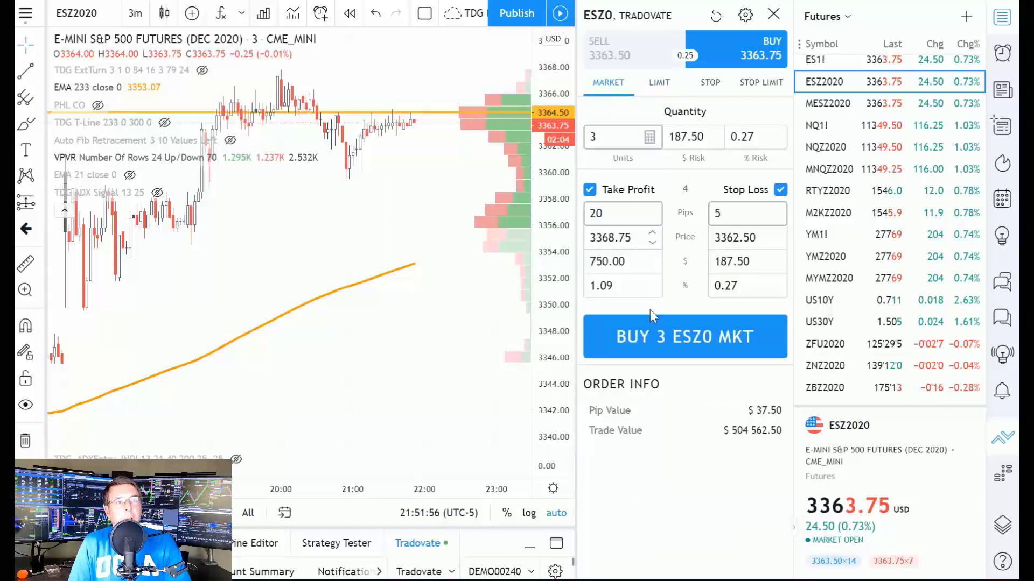
left_click(654, 328)
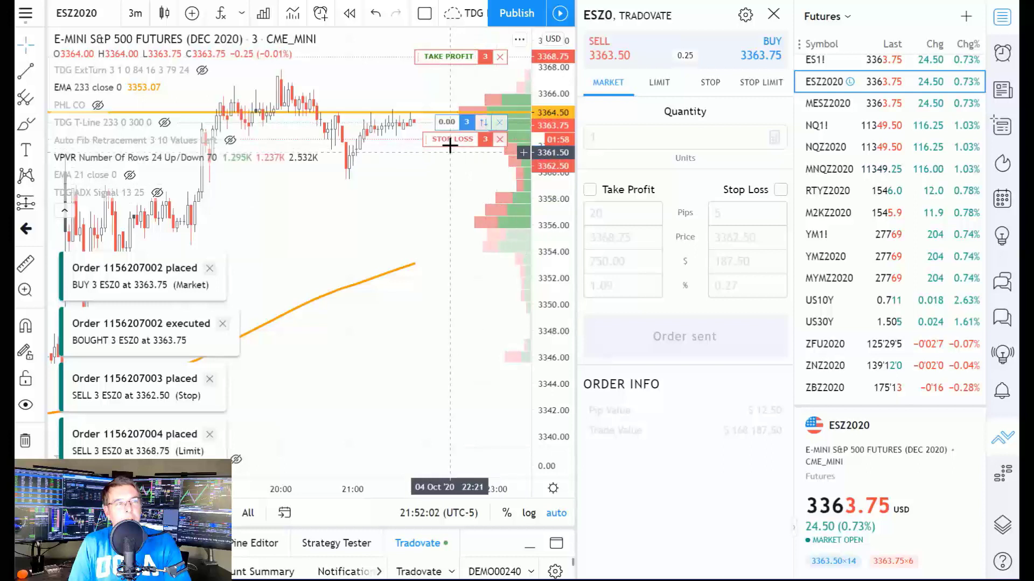
left_click_drag(451, 148, 451, 158)
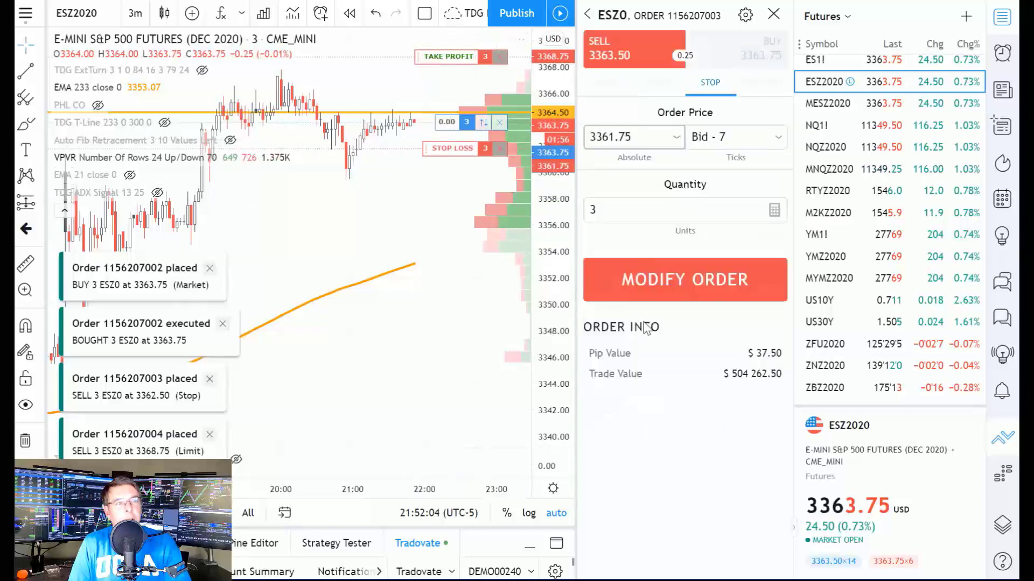
left_click(661, 288)
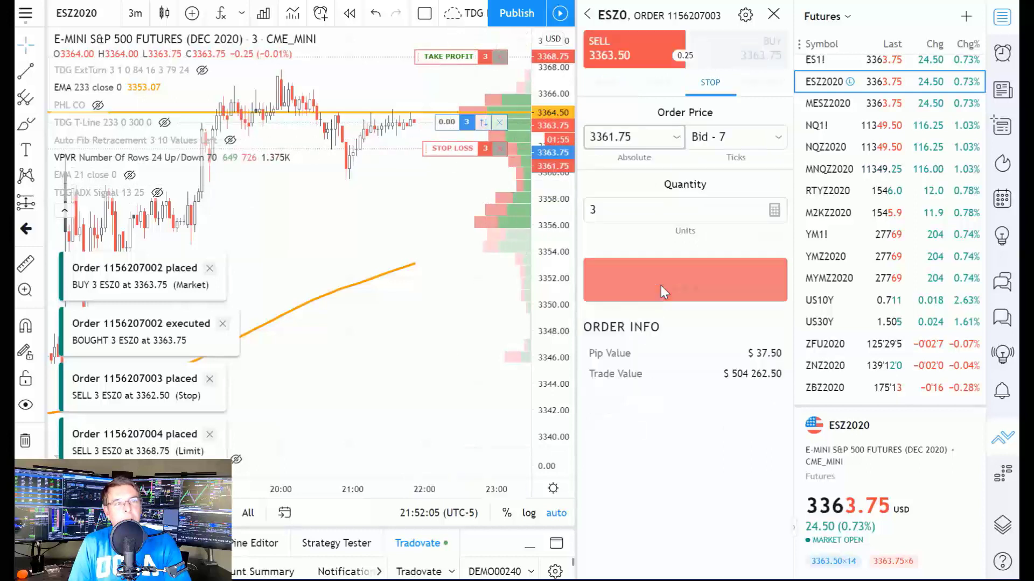
Step: Enable instant orders placement in the trading settings
left_click(555, 573)
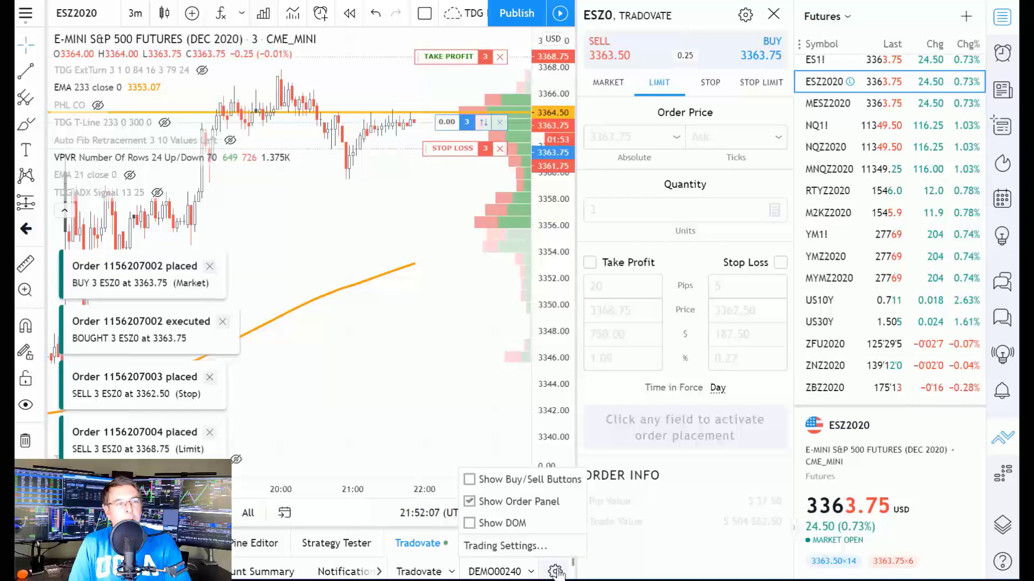
left_click(512, 546)
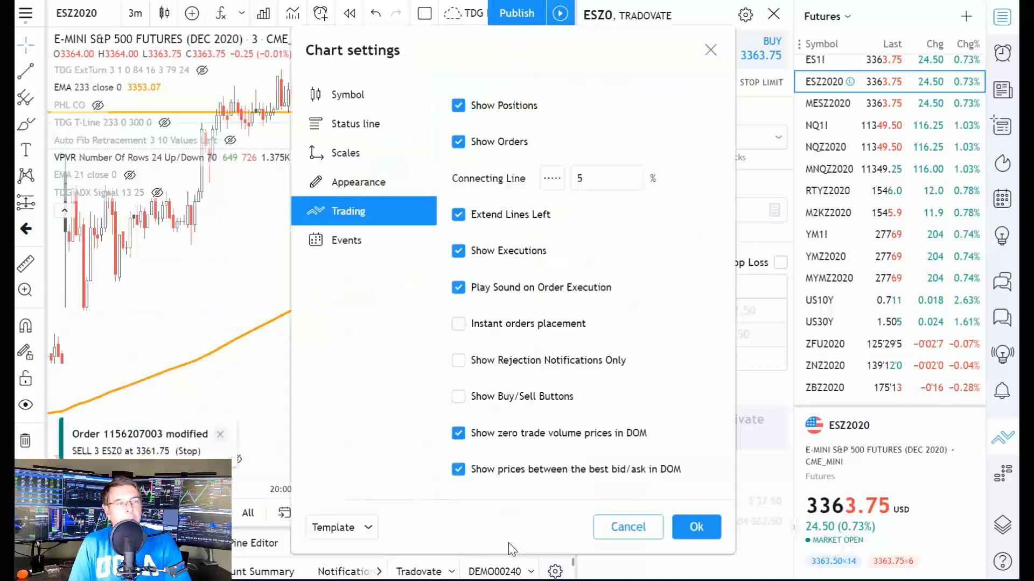
left_click(459, 325)
left_click(686, 530)
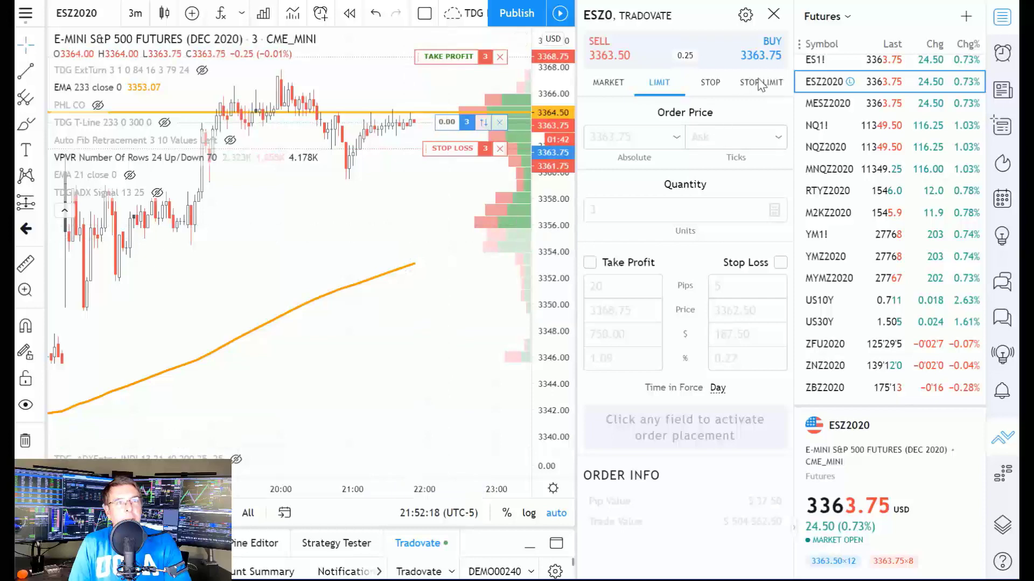
Step: Hide the order panel and, on the chart, move the stop loss to 3360.50 and the take profit to 3366.75
left_click(773, 13)
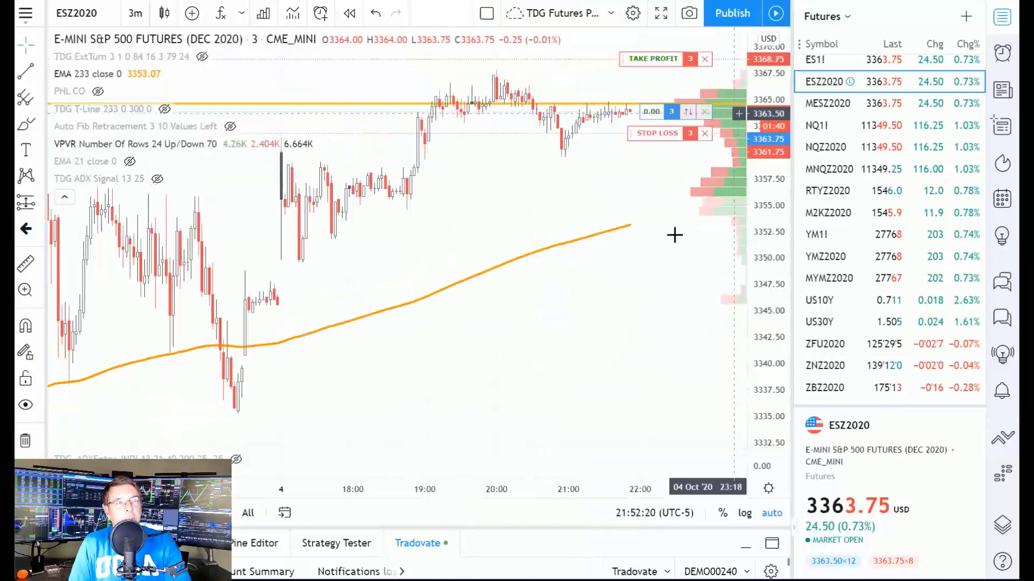
scroll(630, 415, "up", 4)
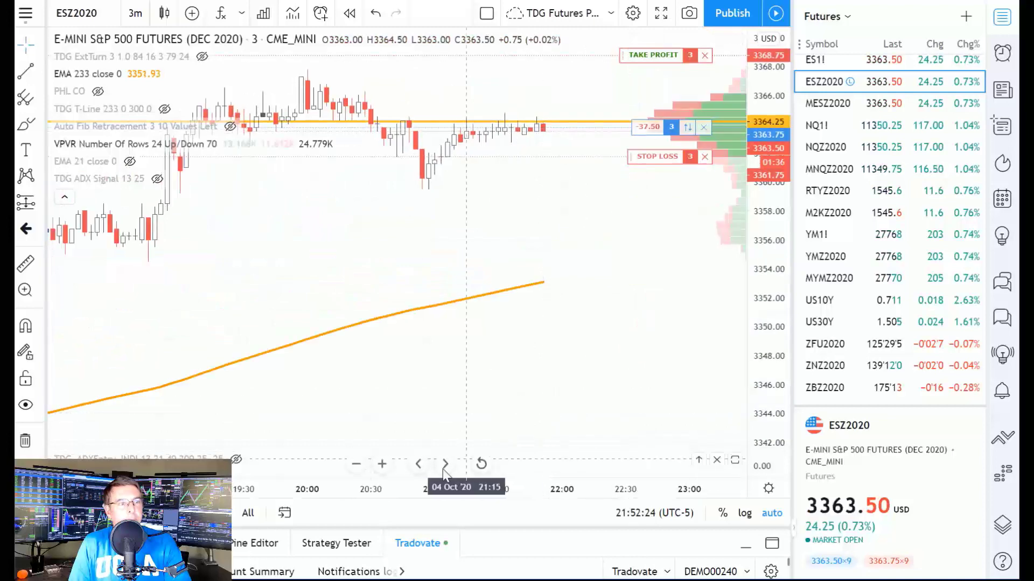
left_click(480, 465)
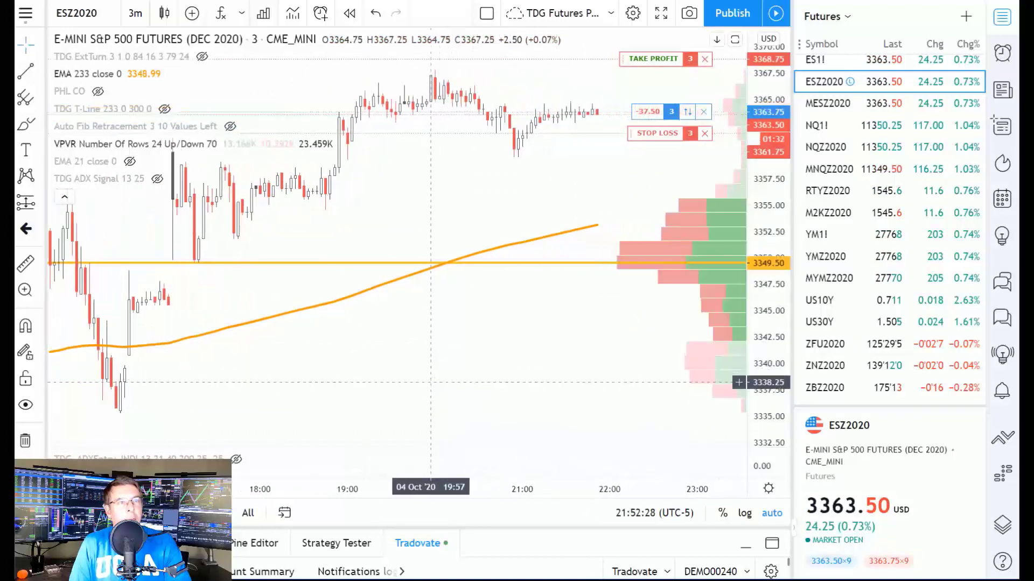
left_click_drag(647, 134, 653, 146)
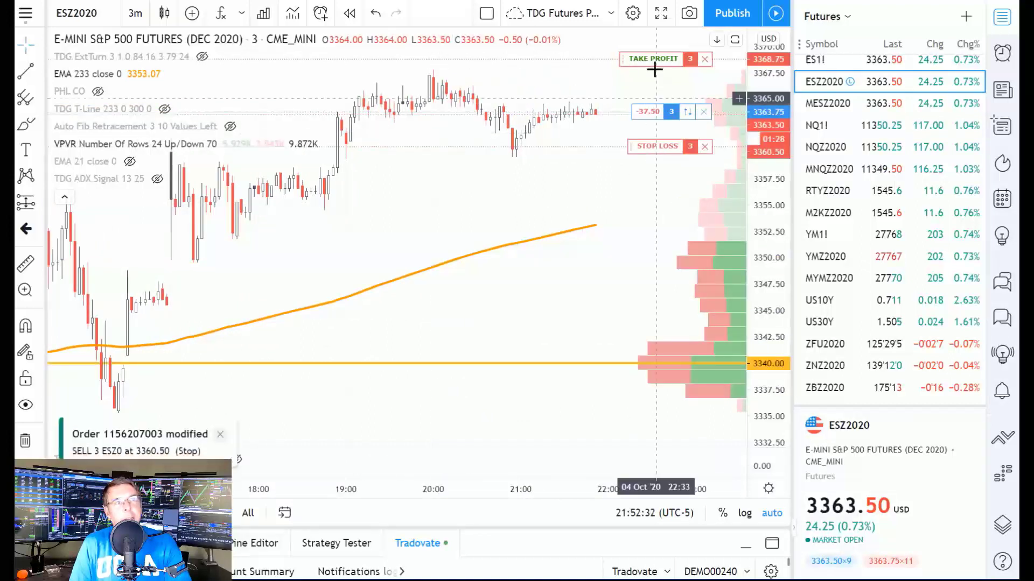
left_click_drag(653, 62, 653, 80)
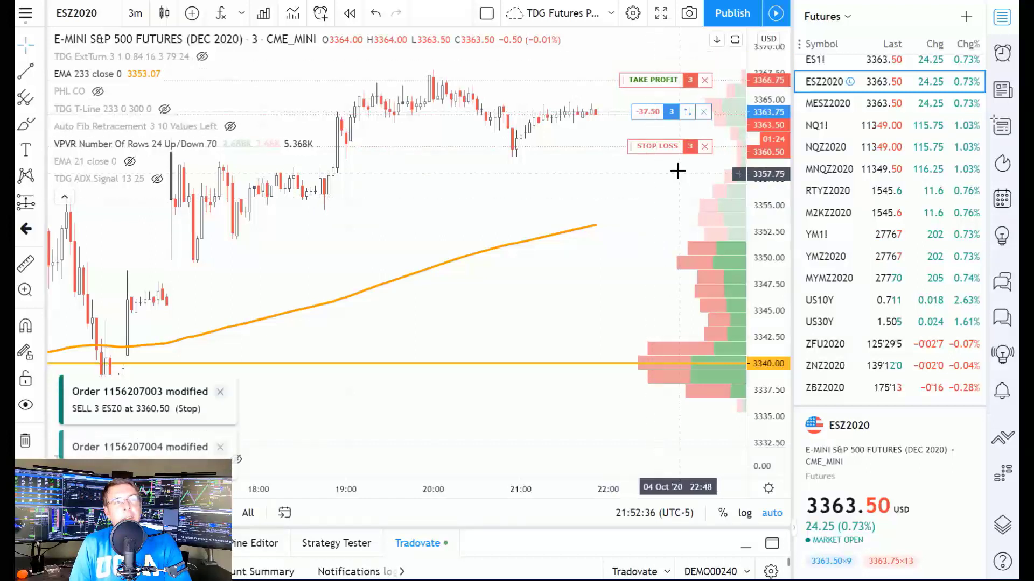
Step: Close the ESZ0 position from the chart and show the order panel again
left_click(704, 113)
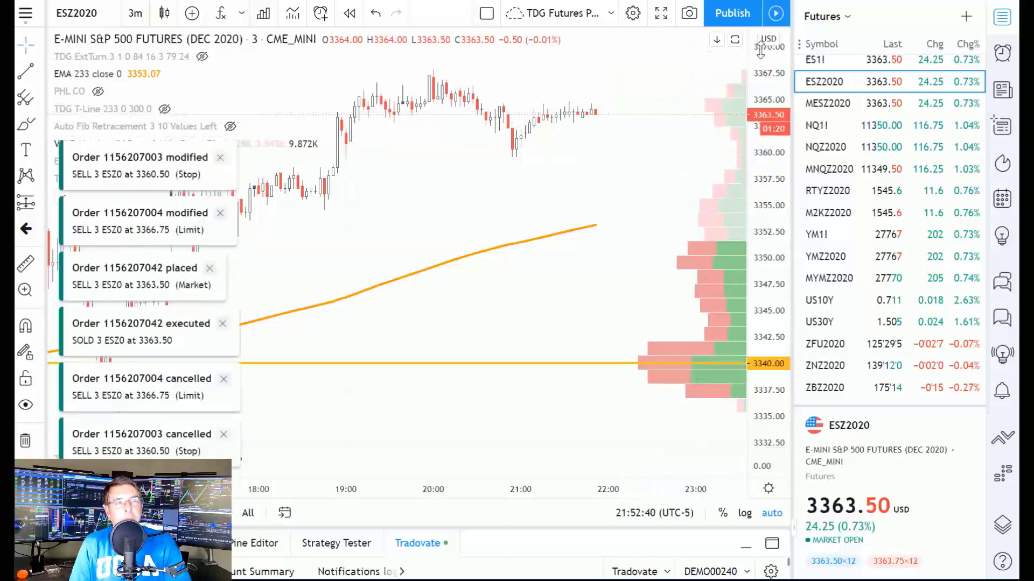
left_click(771, 571)
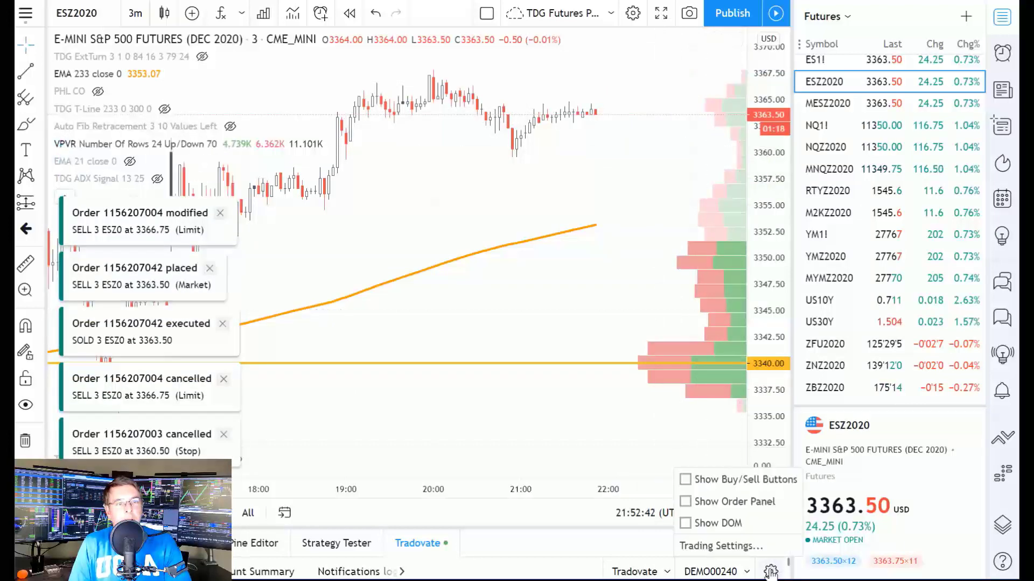
left_click(686, 502)
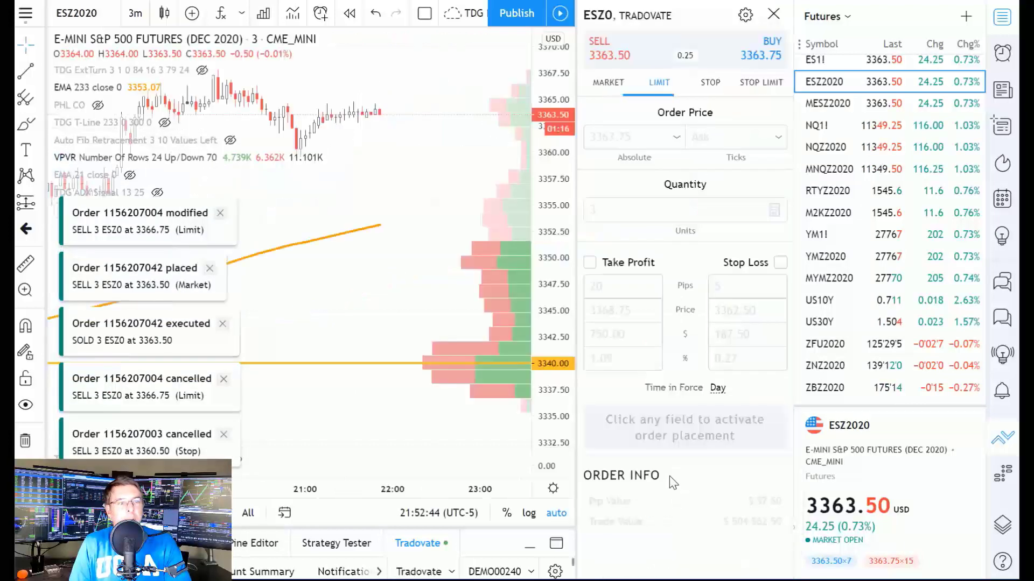